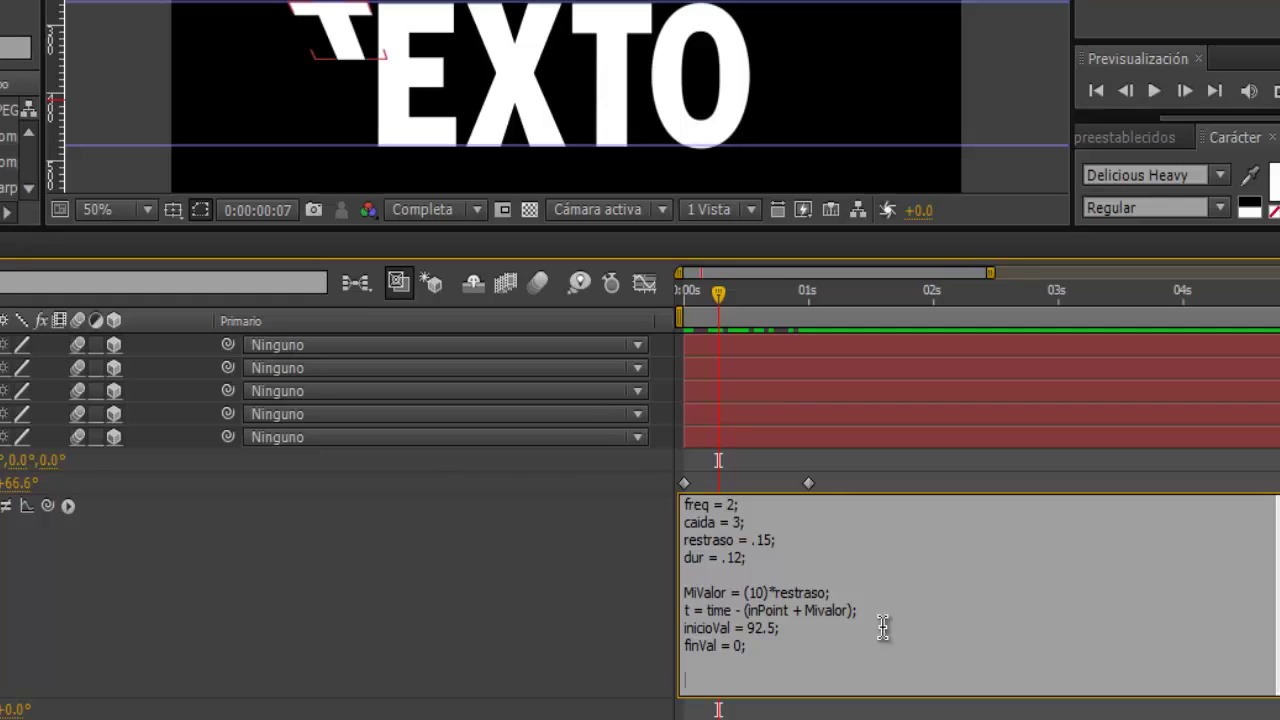
- Add an empty if(t < dur){ } block with an empty line and the closing brace on its own line
text(if)
text(()
text(t < )
text(dur))
text({{)
key(BackSpace)
text(})
key(BackSpace)
text(})
key(Return)
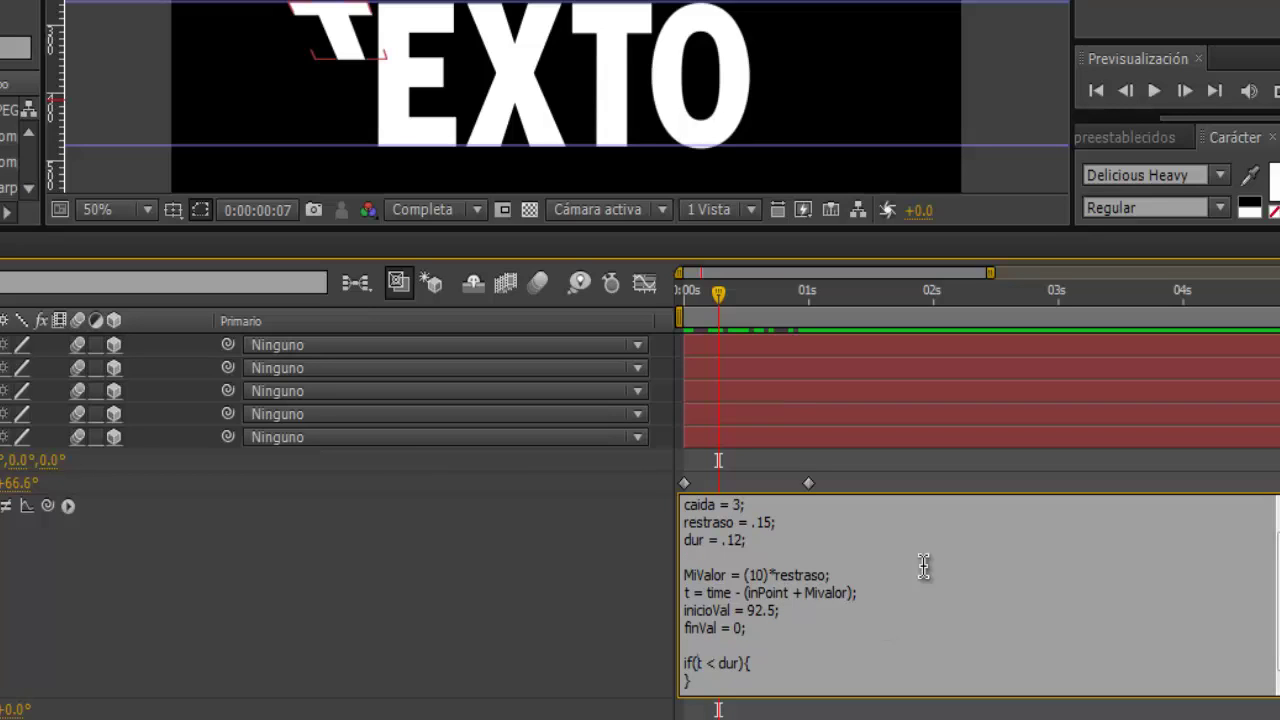
click(773, 667)
key(Return)
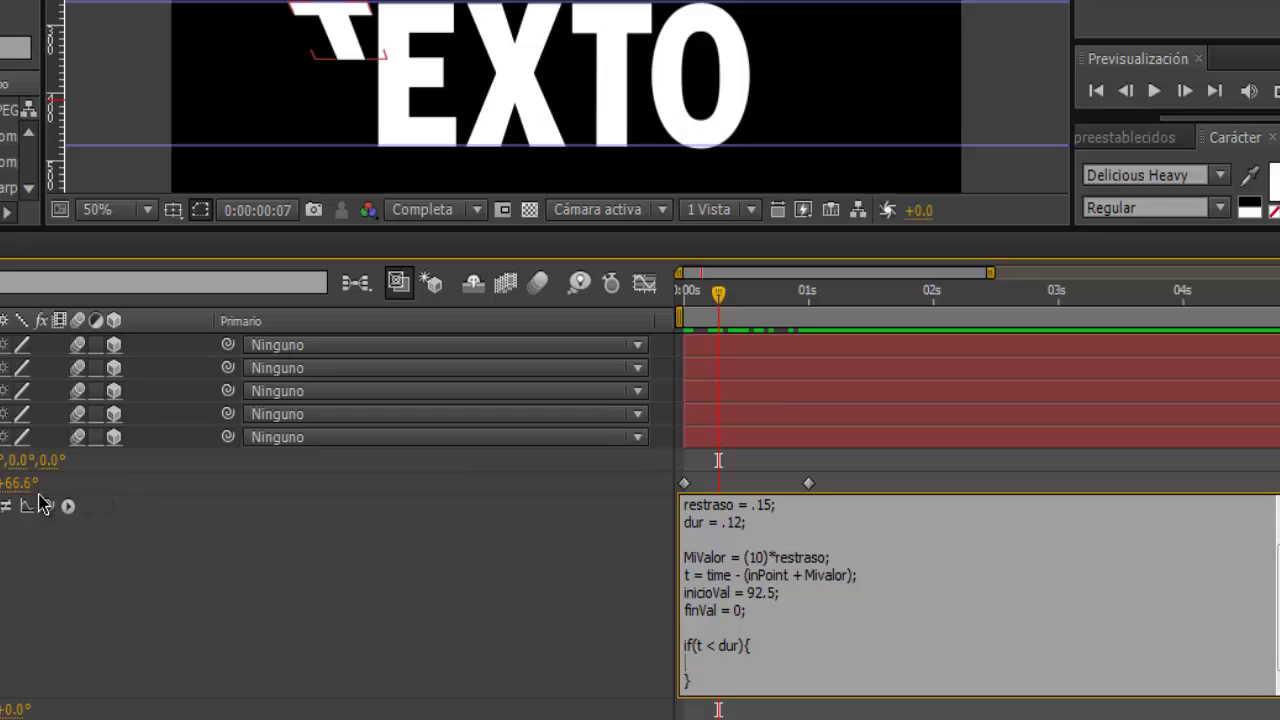
- Insert linear(t, tMin, tMax, value1, value2) from the Interpolation functions into the if block
click(68, 507)
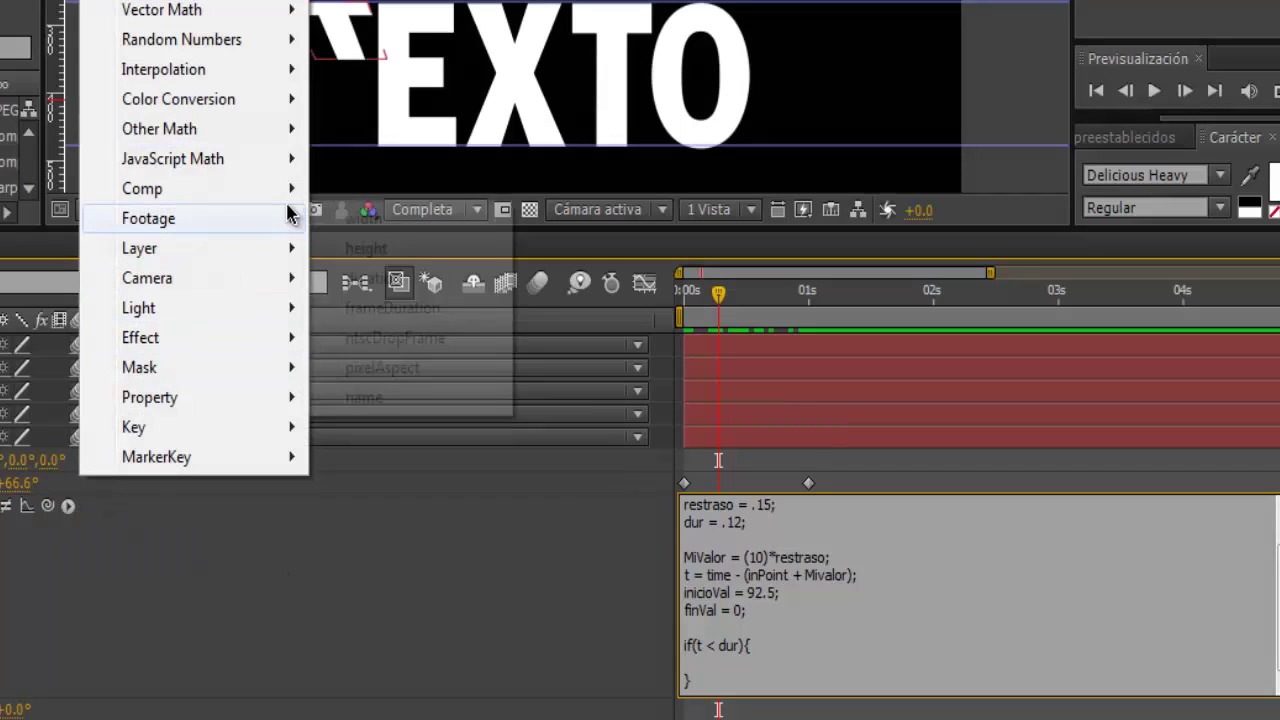
mouse_move(268, 76)
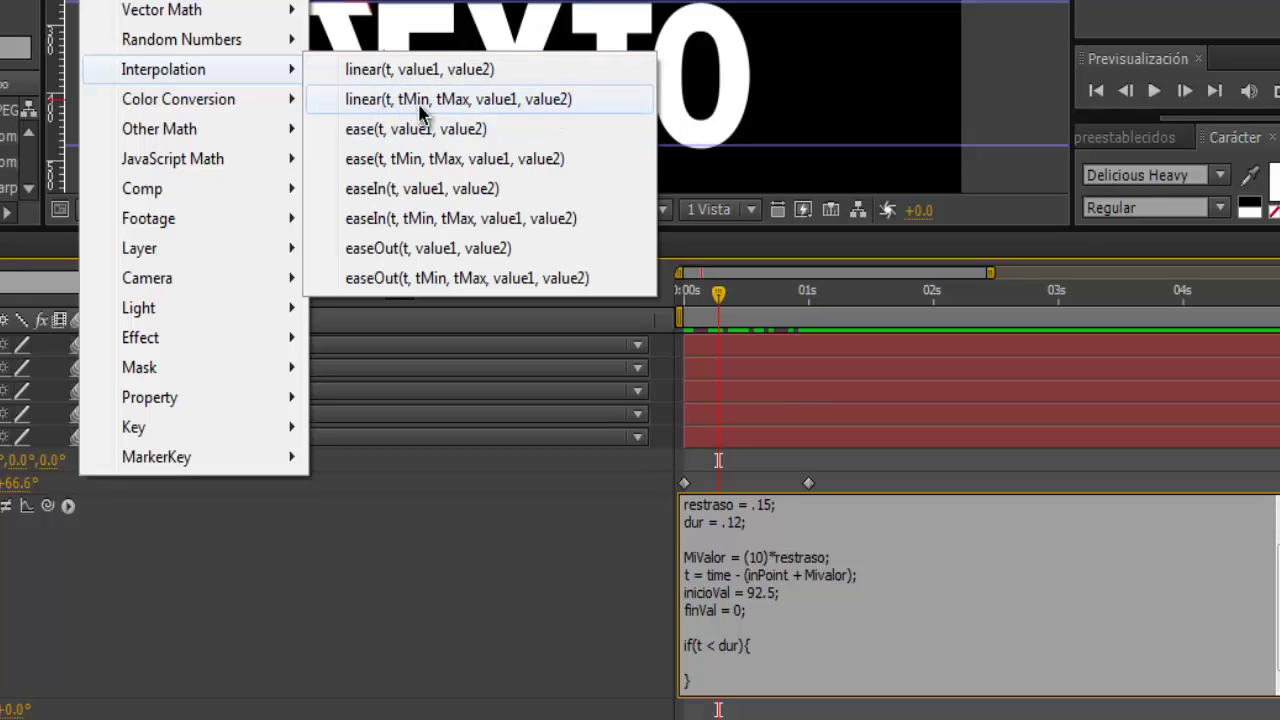
click(530, 100)
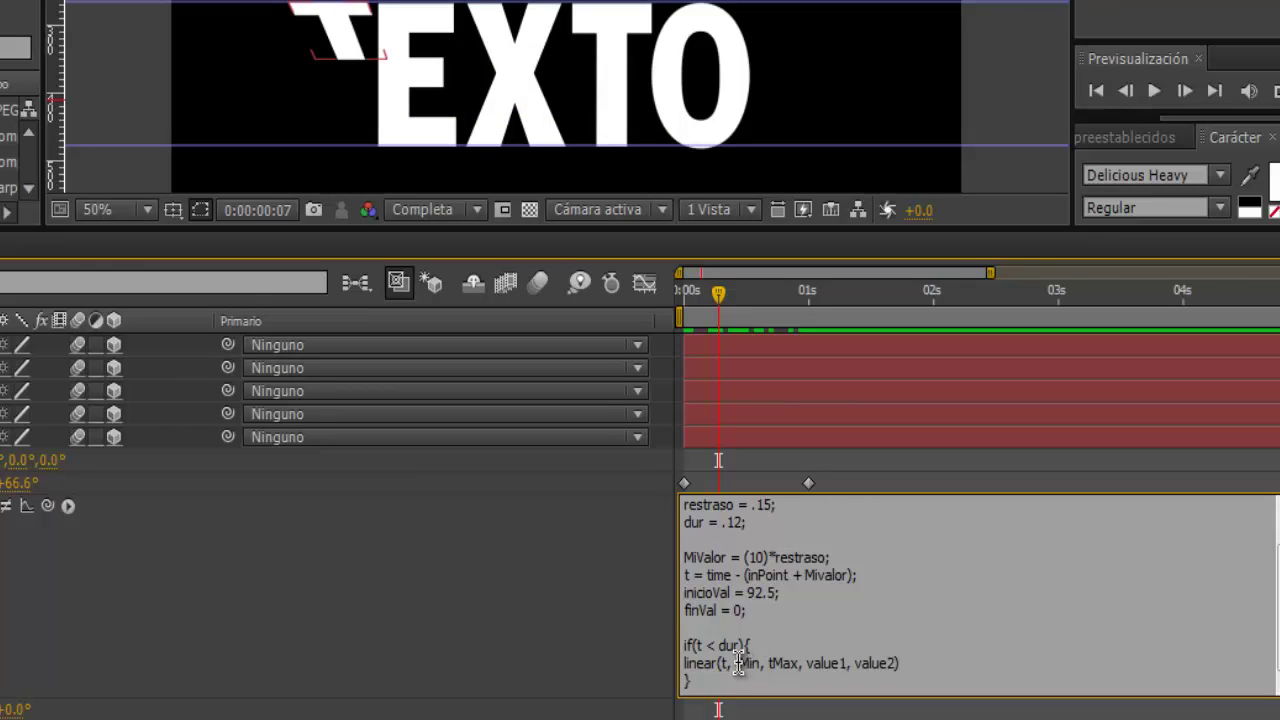
- Replace the tMin and tMax placeholders in the linear call with 0 and dur
drag(740, 663, 762, 663)
key(BackSpace)
key(BackSpace)
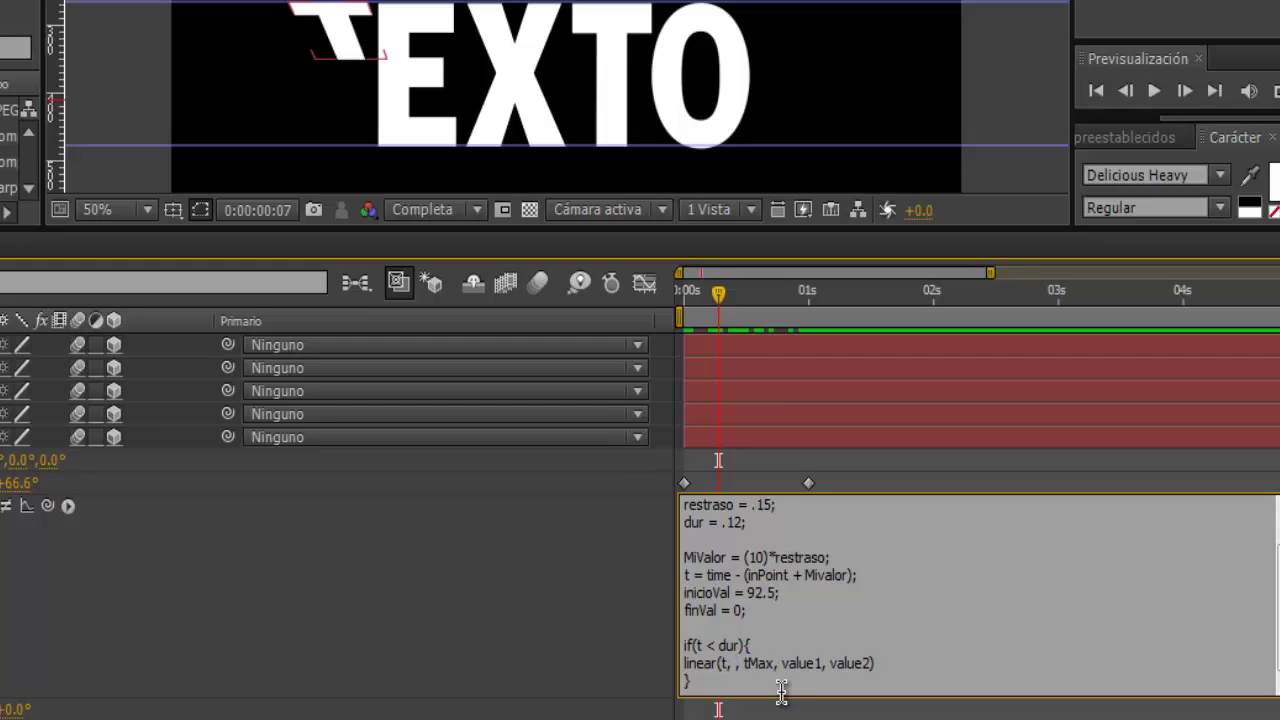
key(BackSpace)
text(0)
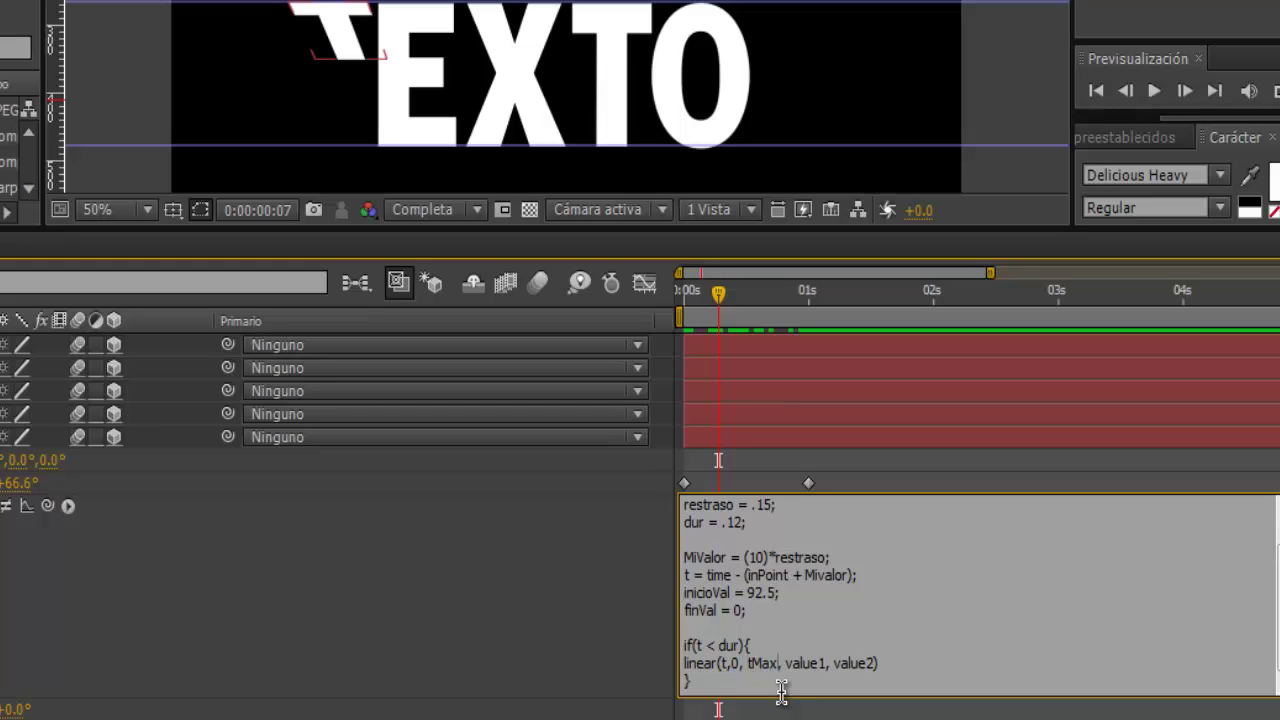
key(BackSpace)
key(BackSpace)
key(BackSpace)
key(BackSpace)
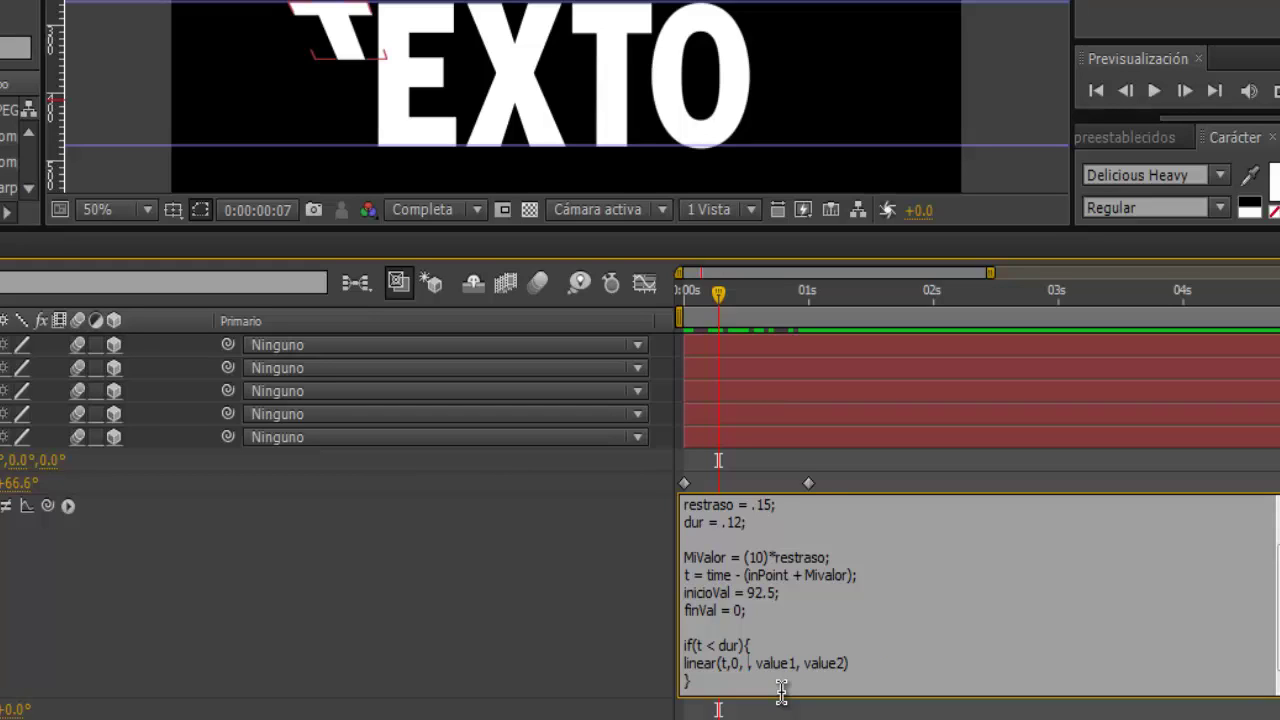
- Replace value1 and value2 with inicioVal and finVal, then add an empty else{} branch
key(BackSpace)
text(dur)
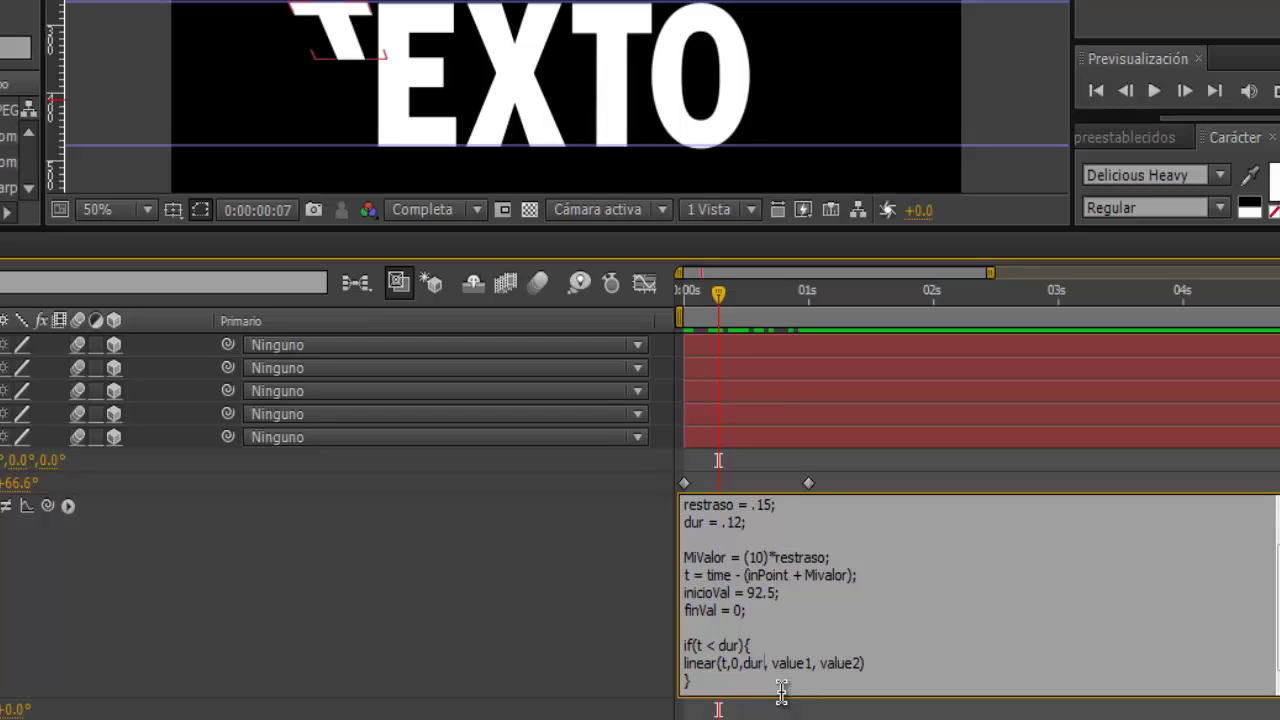
key(Right)
key(Right)
key(Right)
key(BackSpace)
key(BackSpace)
key(BackSpace)
key(BackSpace)
key(BackSpace)
key(BackSpace)
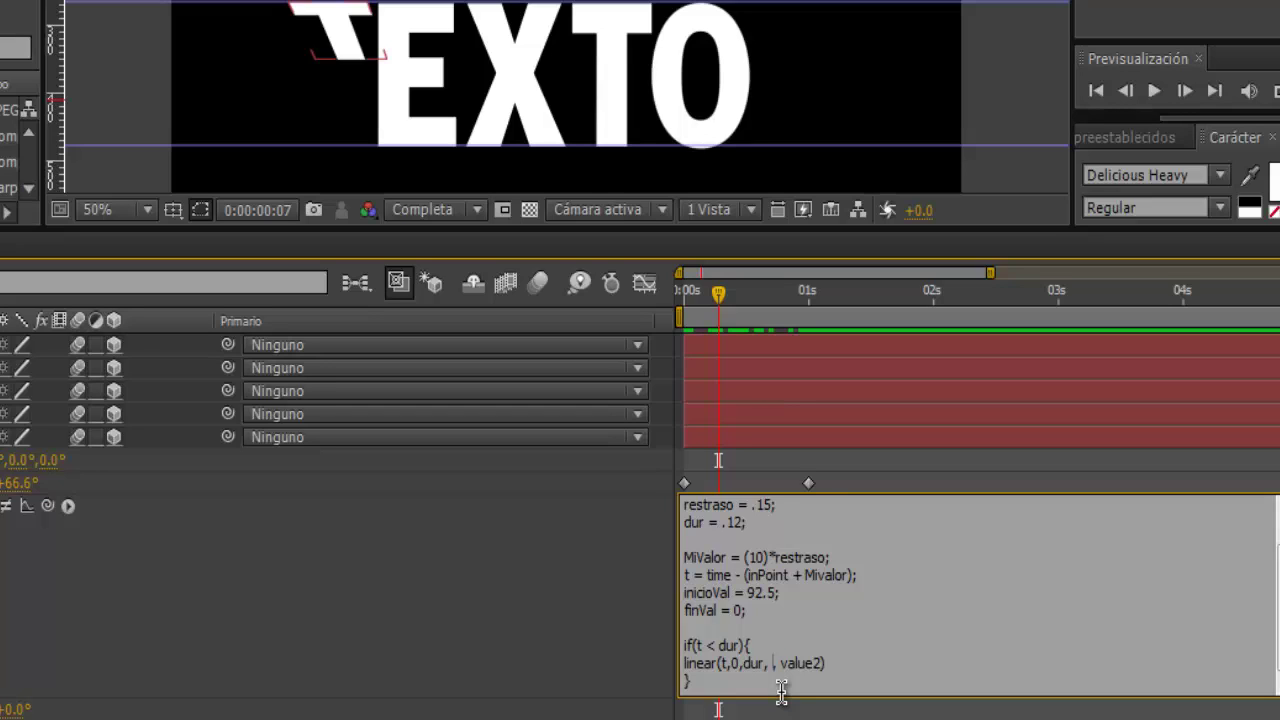
text(inicioVal)
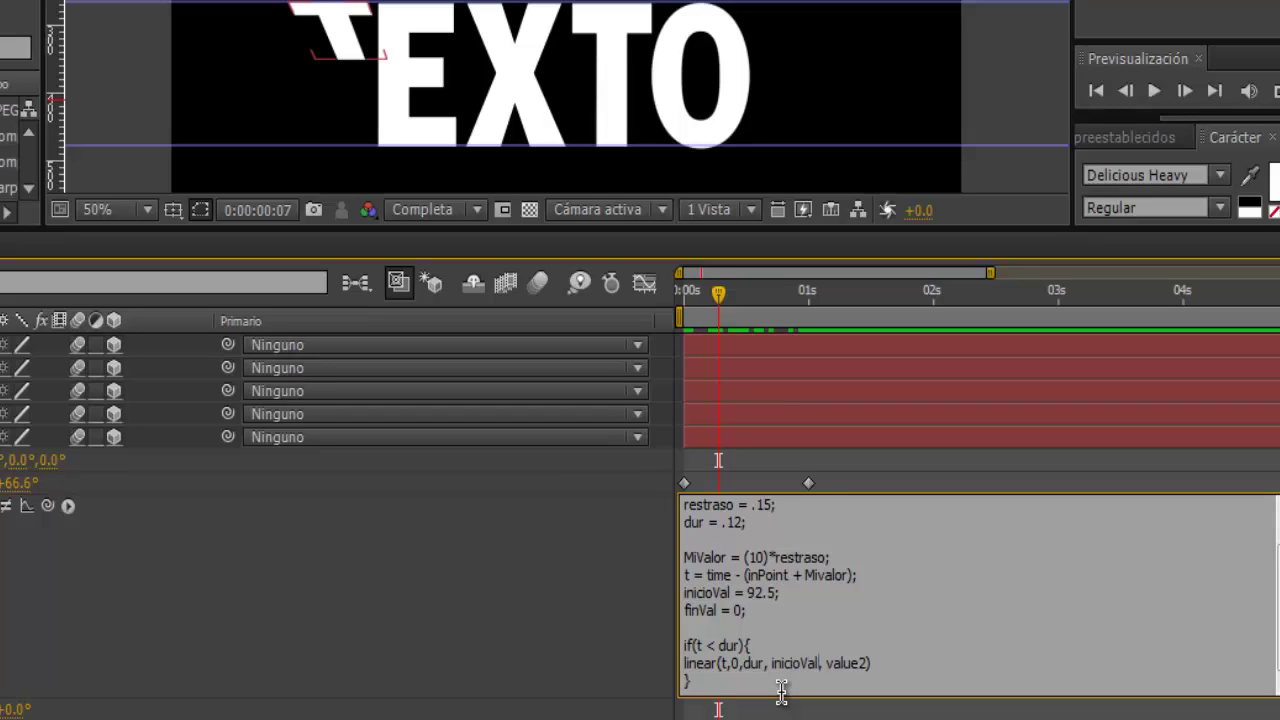
key(Right)
key(Right)
key(Right)
key(BackSpace)
key(BackSpace)
key(BackSpace)
key(BackSpace)
key(BackSpace)
key(BackSpace)
key(BackSpace)
text(fin)
text(Val)
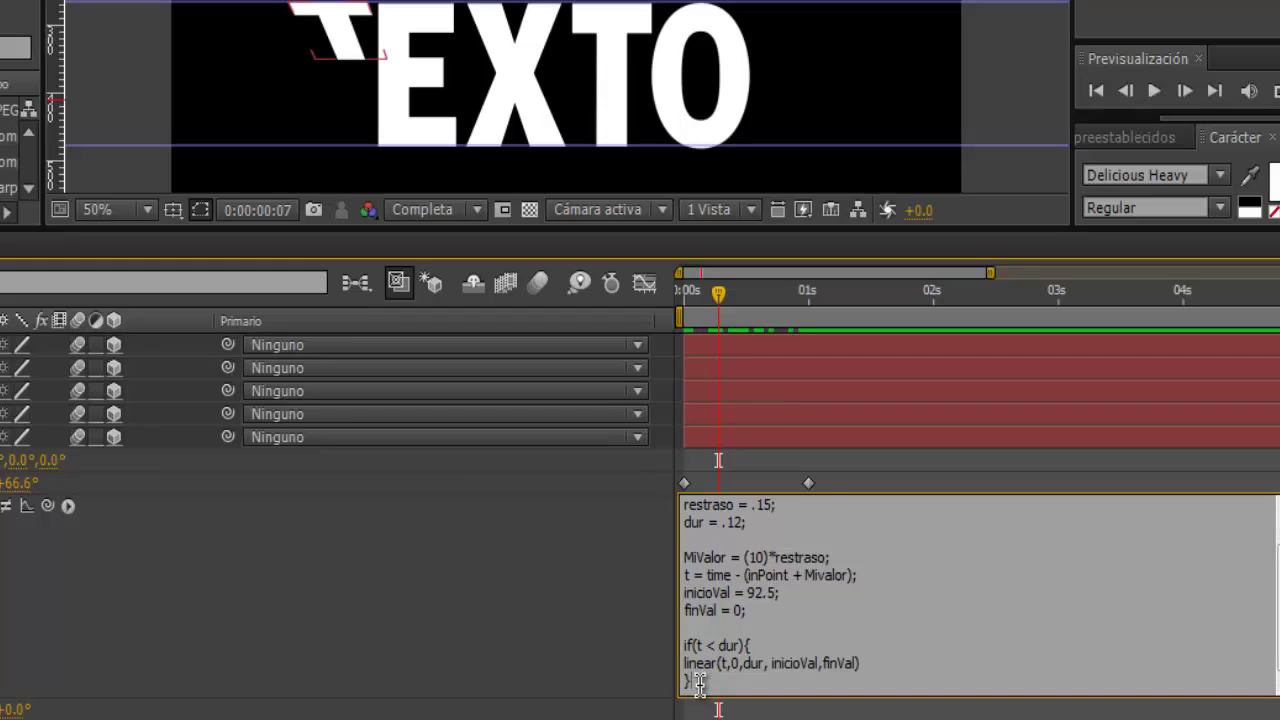
text(else)
text({})
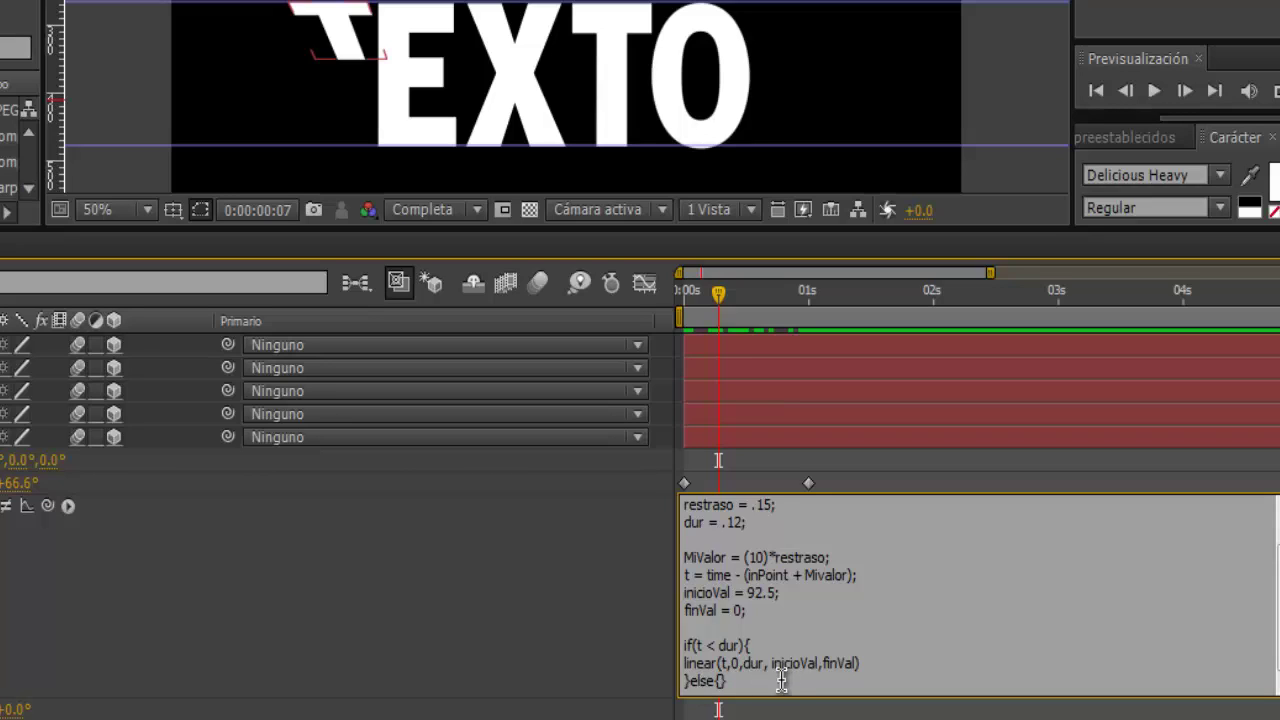
- Inside else, write amp = (finVal - inicioVal)/dur; and start the next line with w =freq*
key(Return)
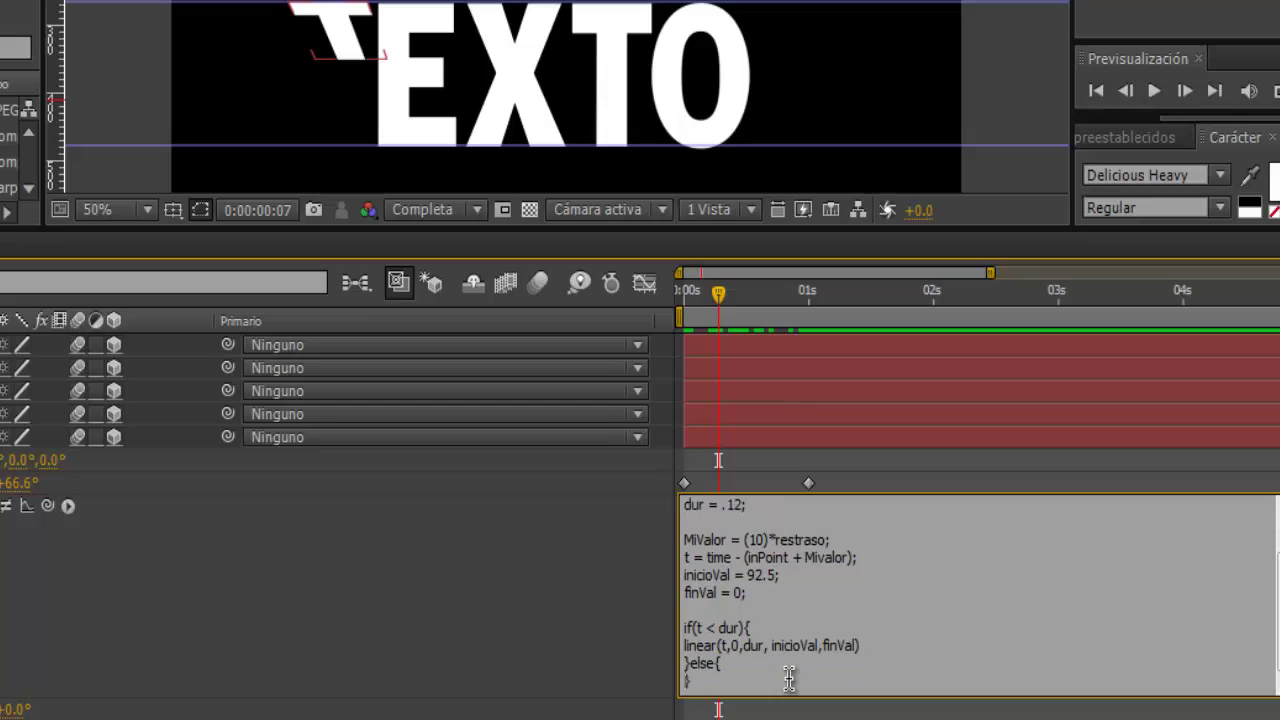
text(a)
text(mp = )
text( ()
text(finV)
text(al )
text(-)
text(i)
text(nicio)
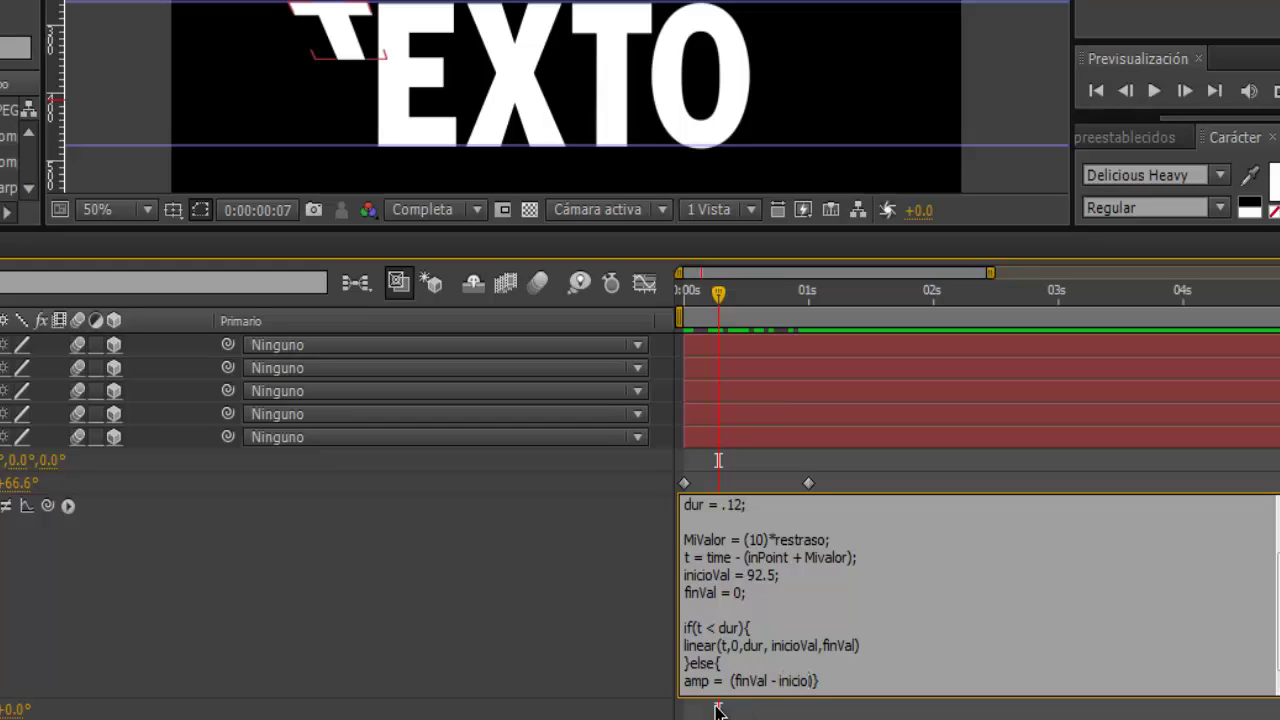
text( Val)
text(/)
text(dur)
key(Return)
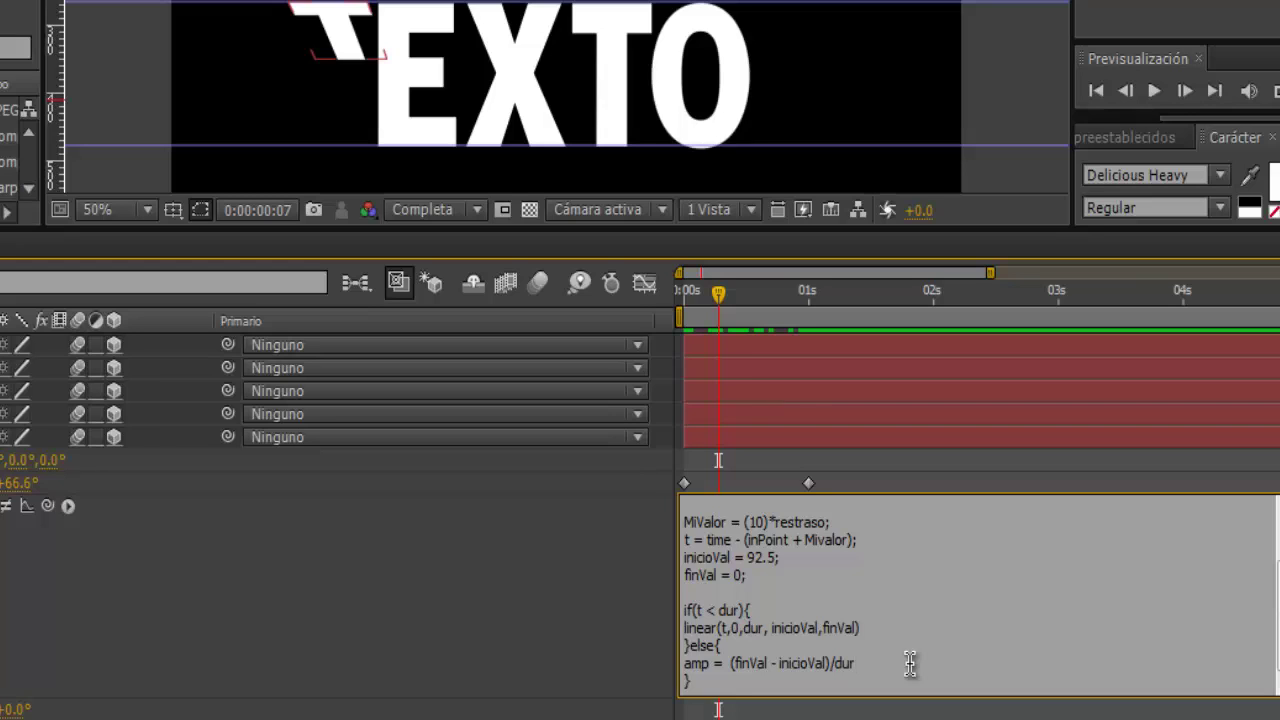
text(;)
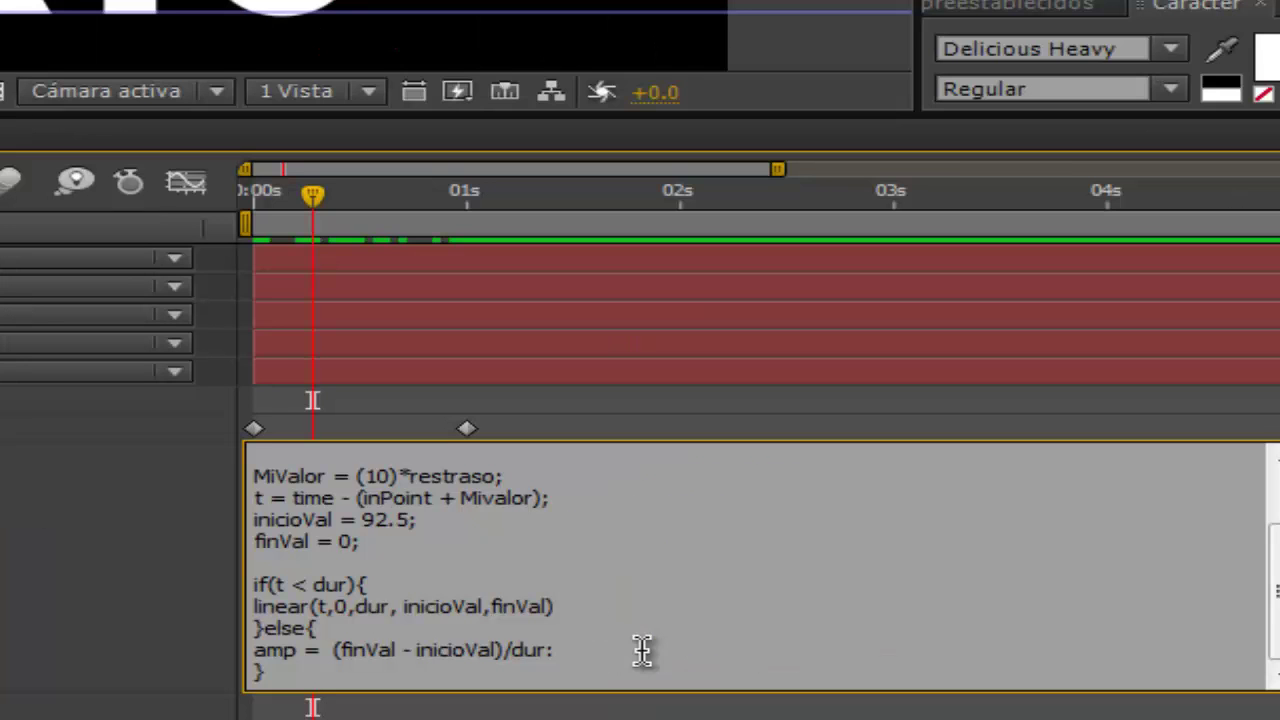
key(BackSpace)
text(;)
key(Return)
text(w)
text( =)
text(freq)
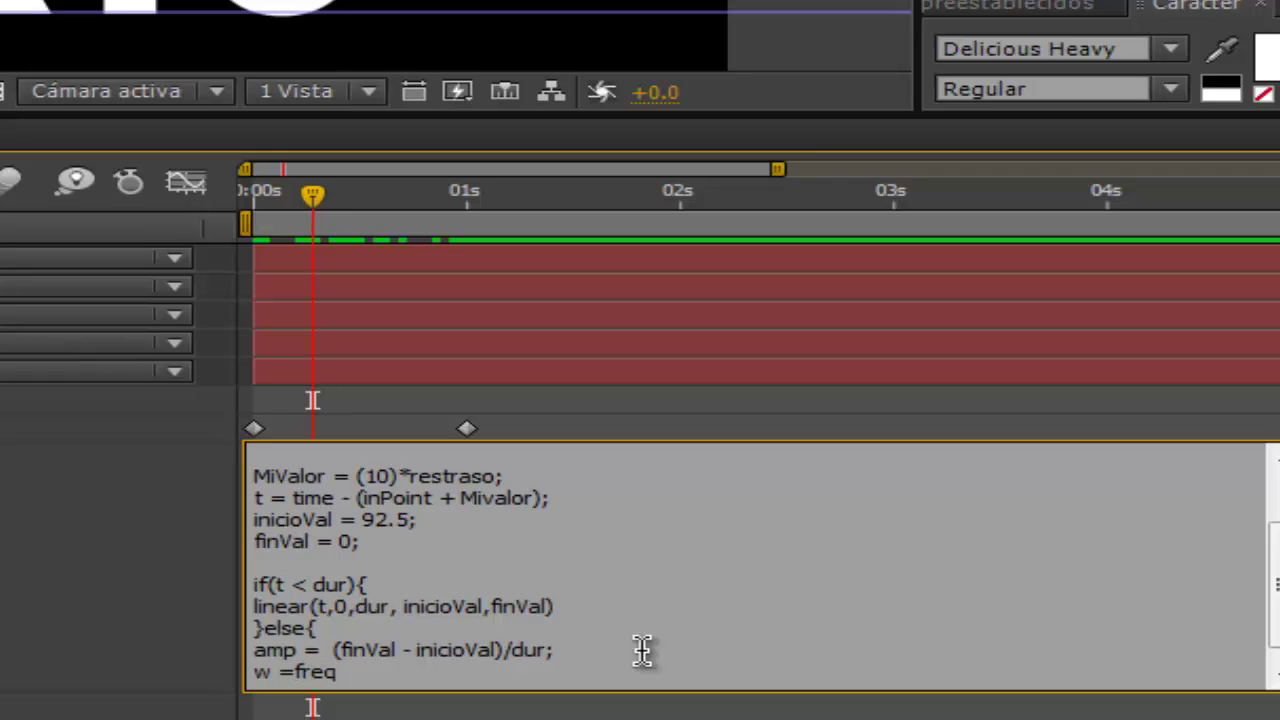
text(*)
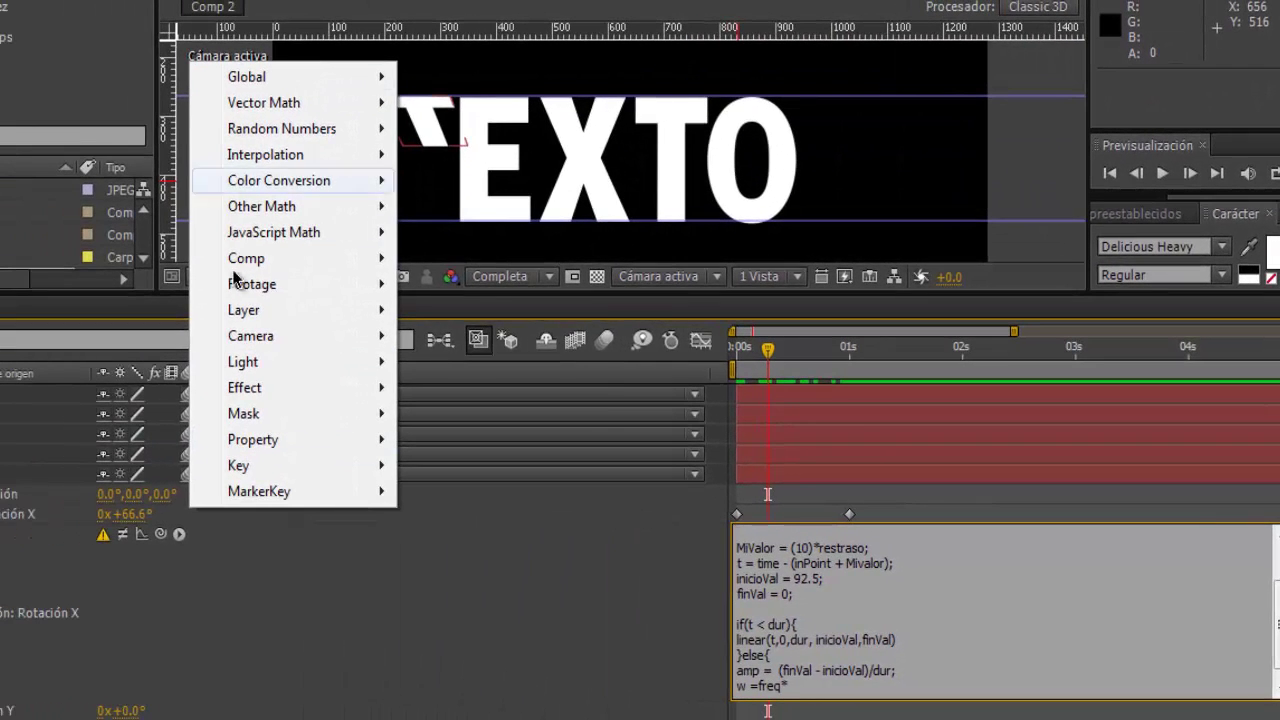
- Append Math.PI from the JavaScript Math functions so the line reads w =freq*Math.PI
mouse_move(243, 310)
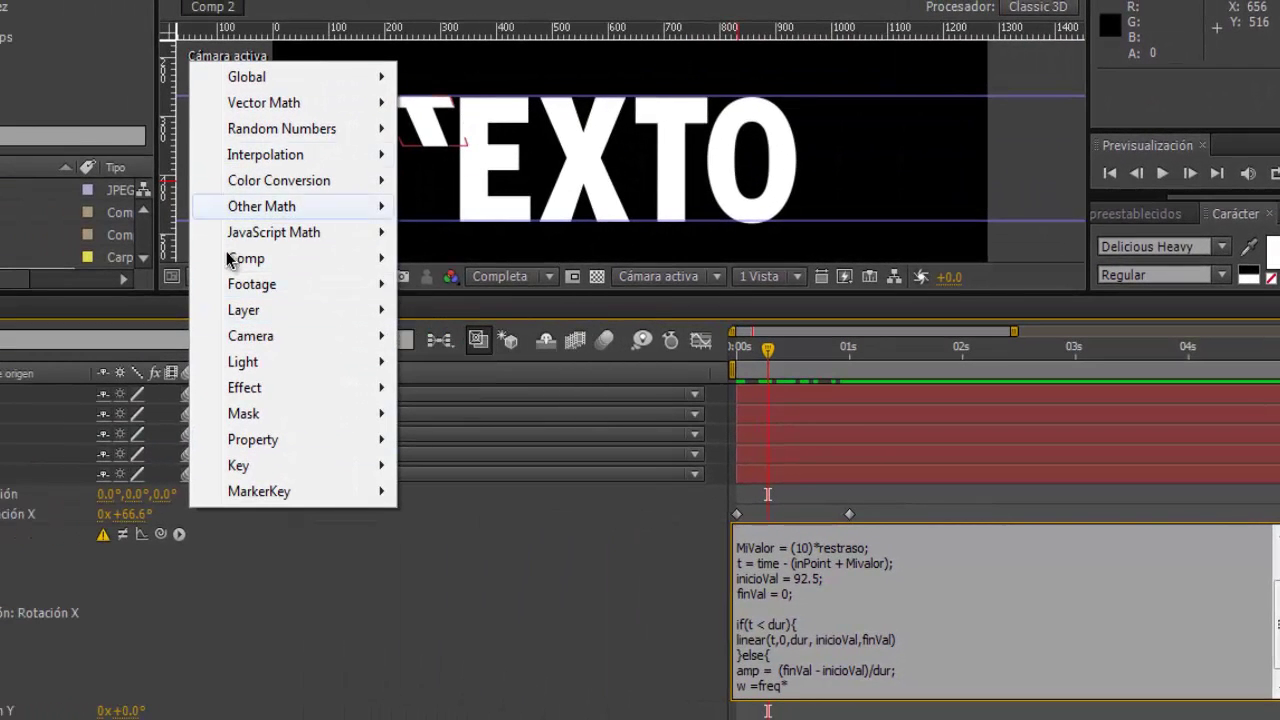
mouse_move(323, 235)
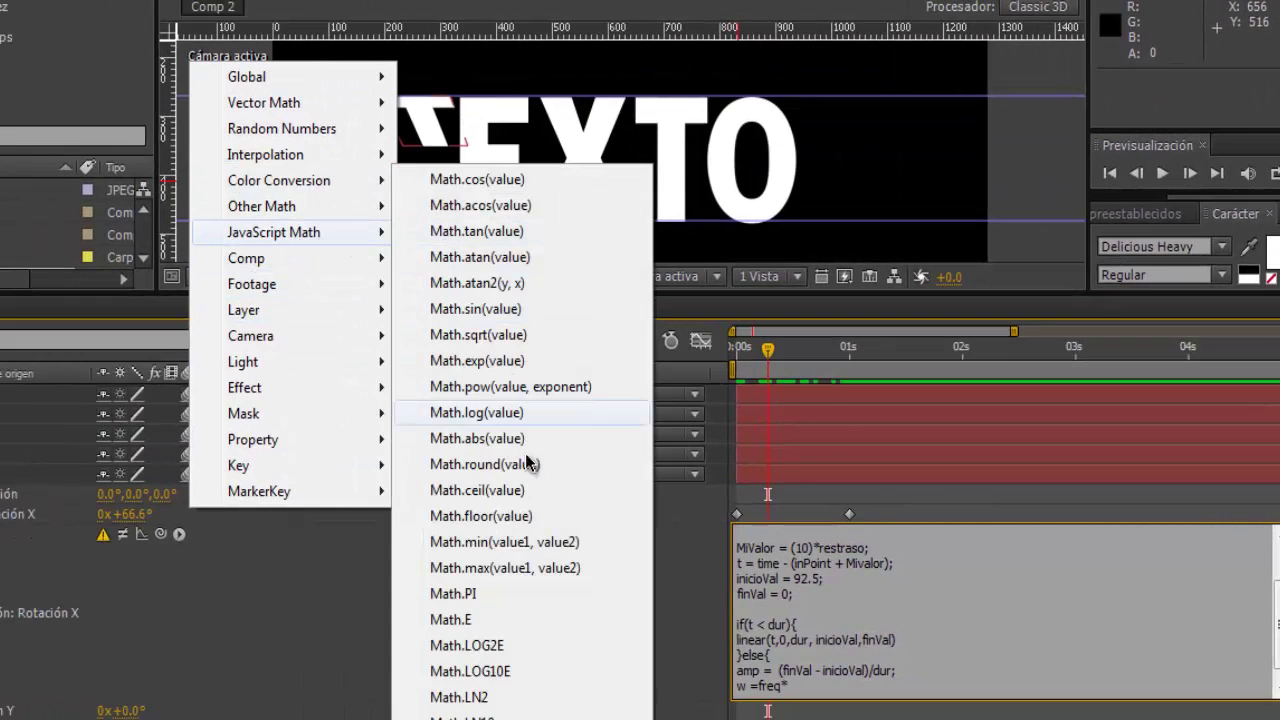
click(500, 594)
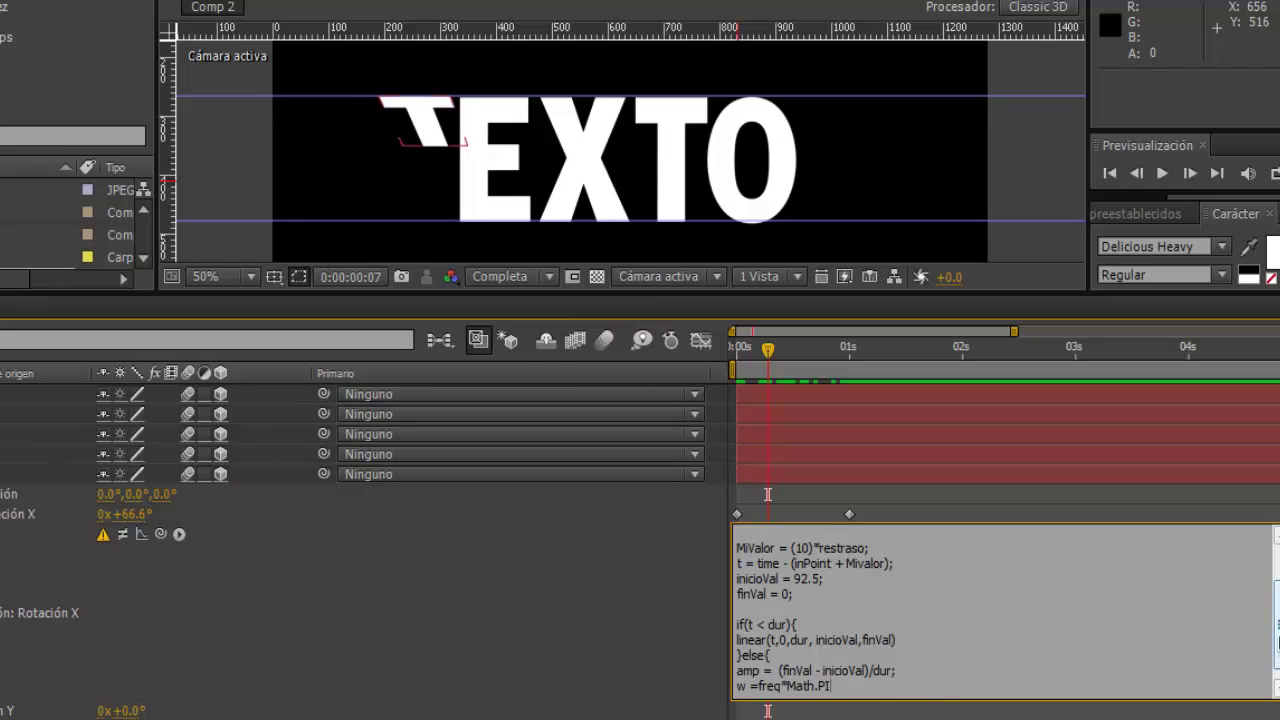
scroll(1277, 648, down, 1)
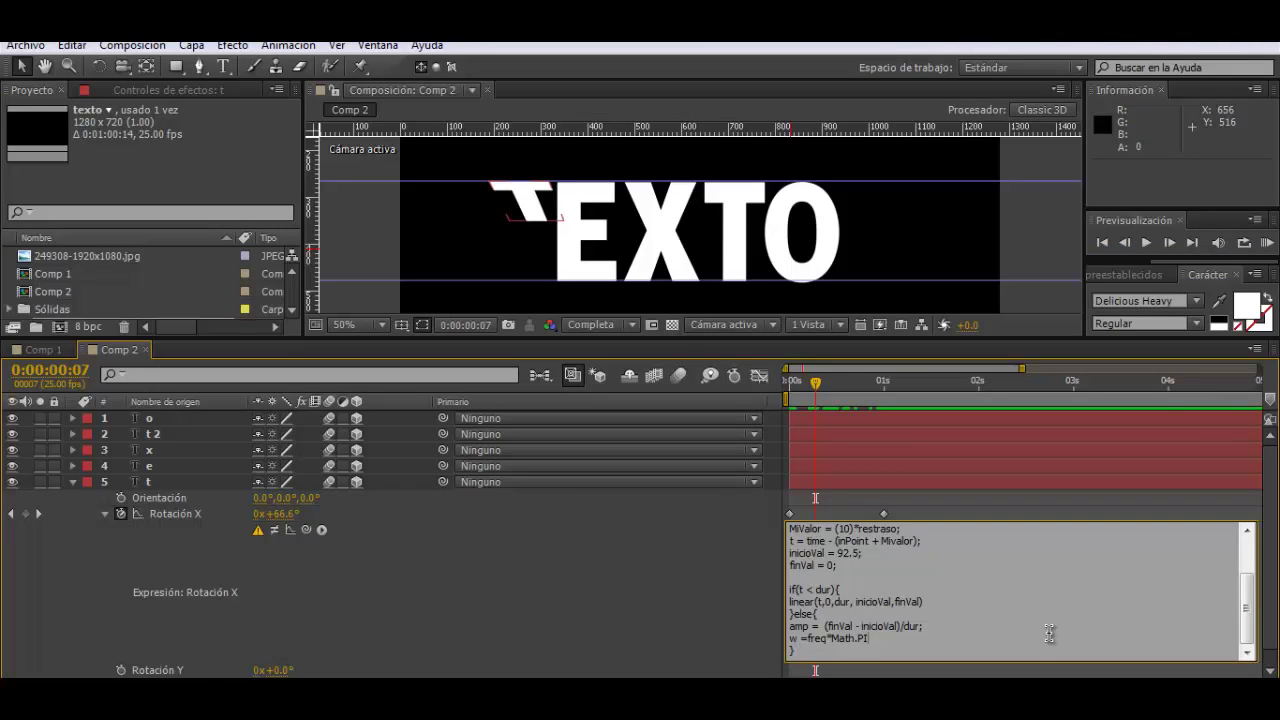
- End the w line with *2; and start a new line reading finVal + amp()
text(2;)
key(Return)
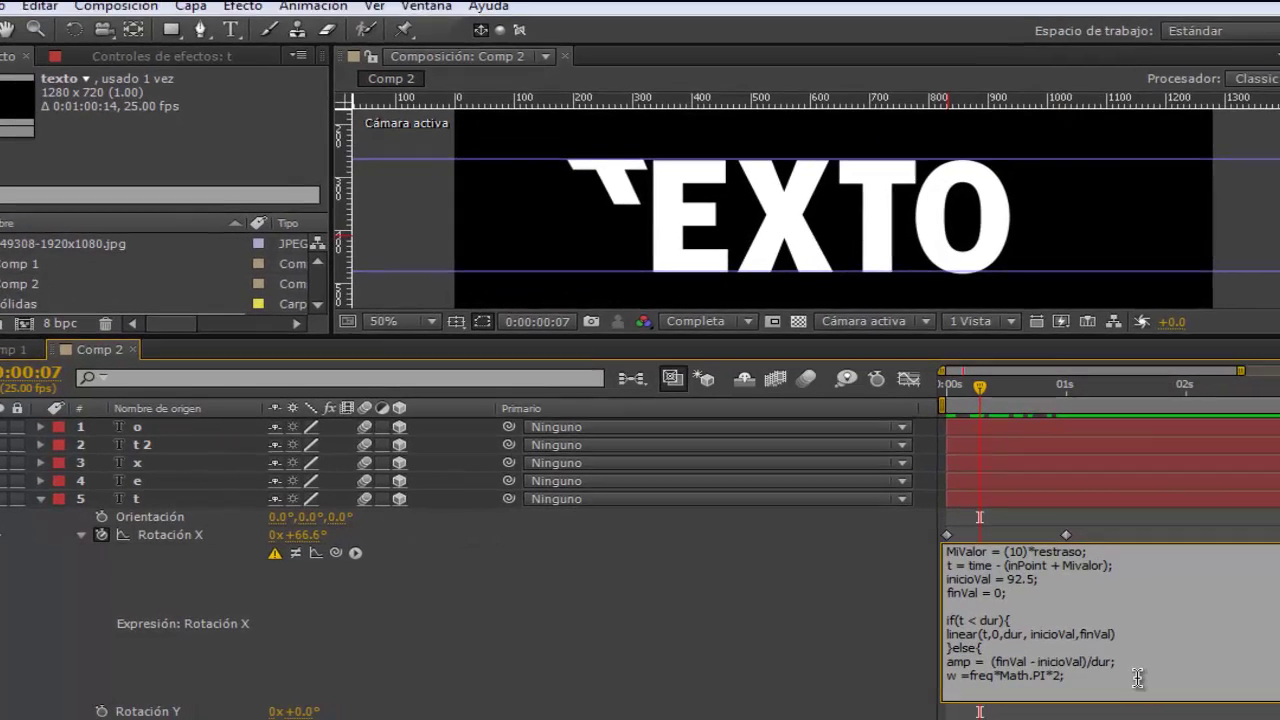
text(finV)
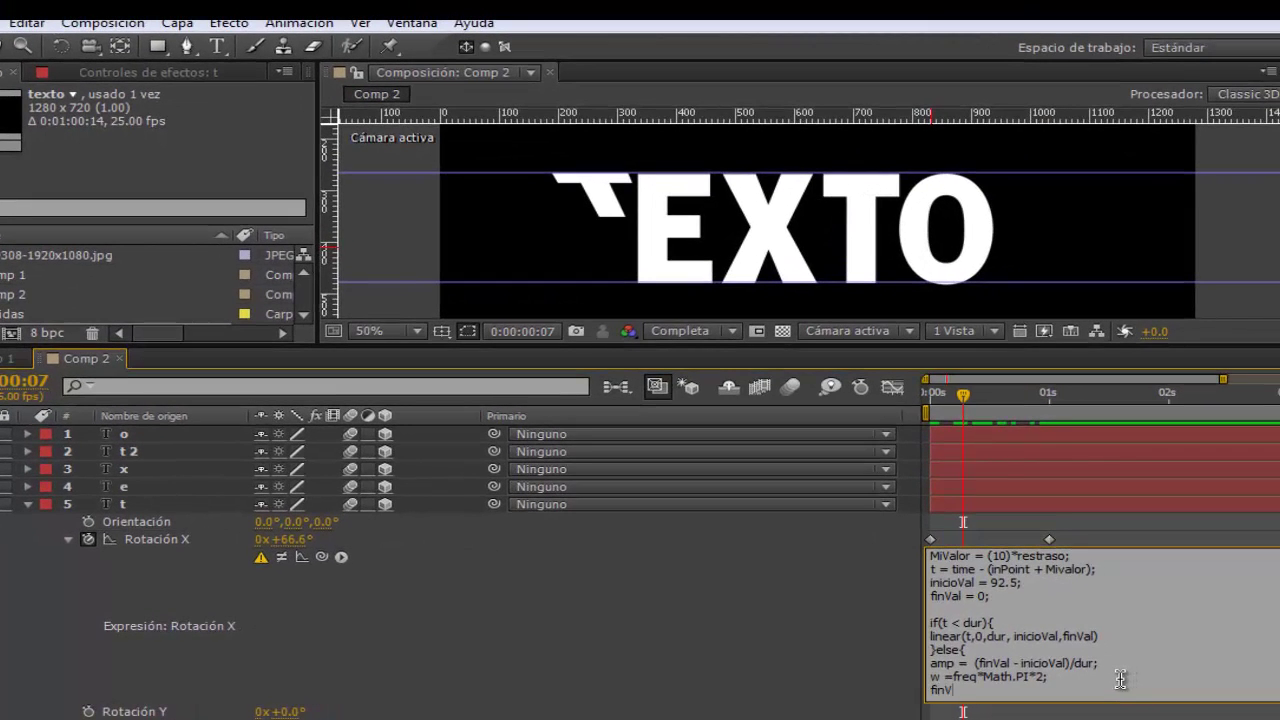
text(al )
text(+ )
text(amp)
text((9)
key(BackSpace)
text())
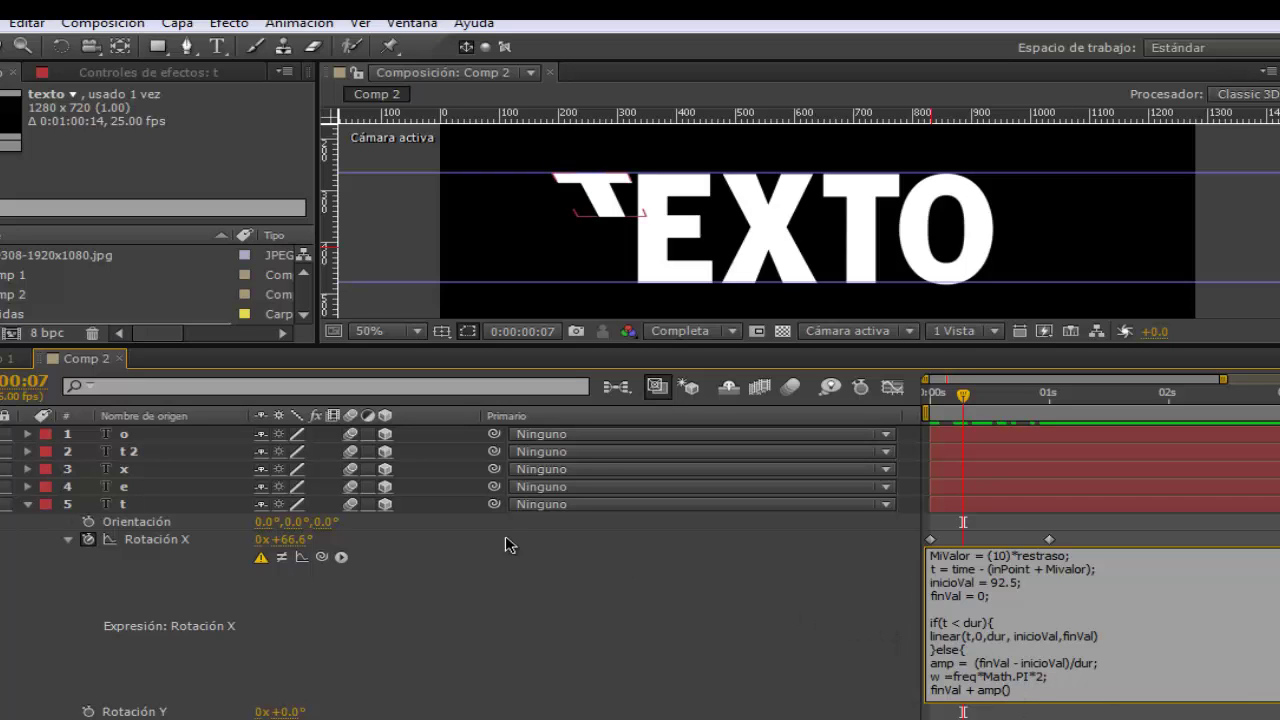
- Insert Math.sin inside amp() and change its value argument to t*w
click(342, 558)
mouse_move(493, 325)
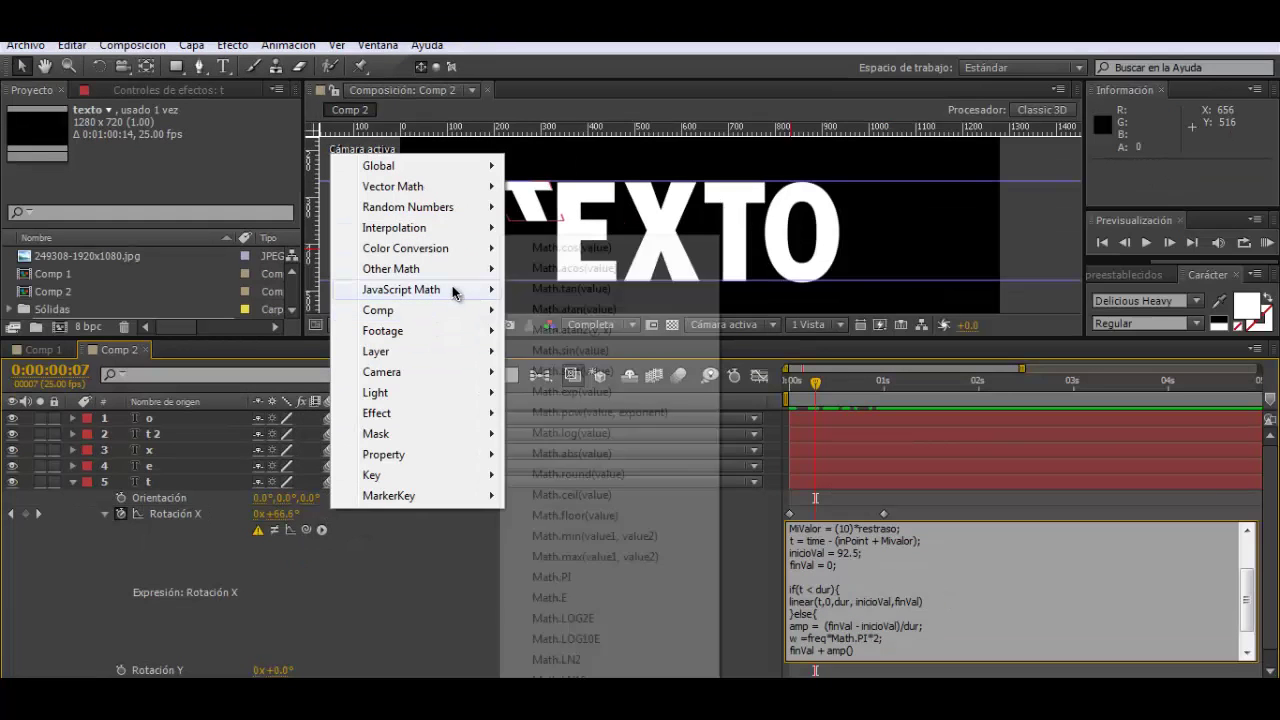
mouse_move(470, 289)
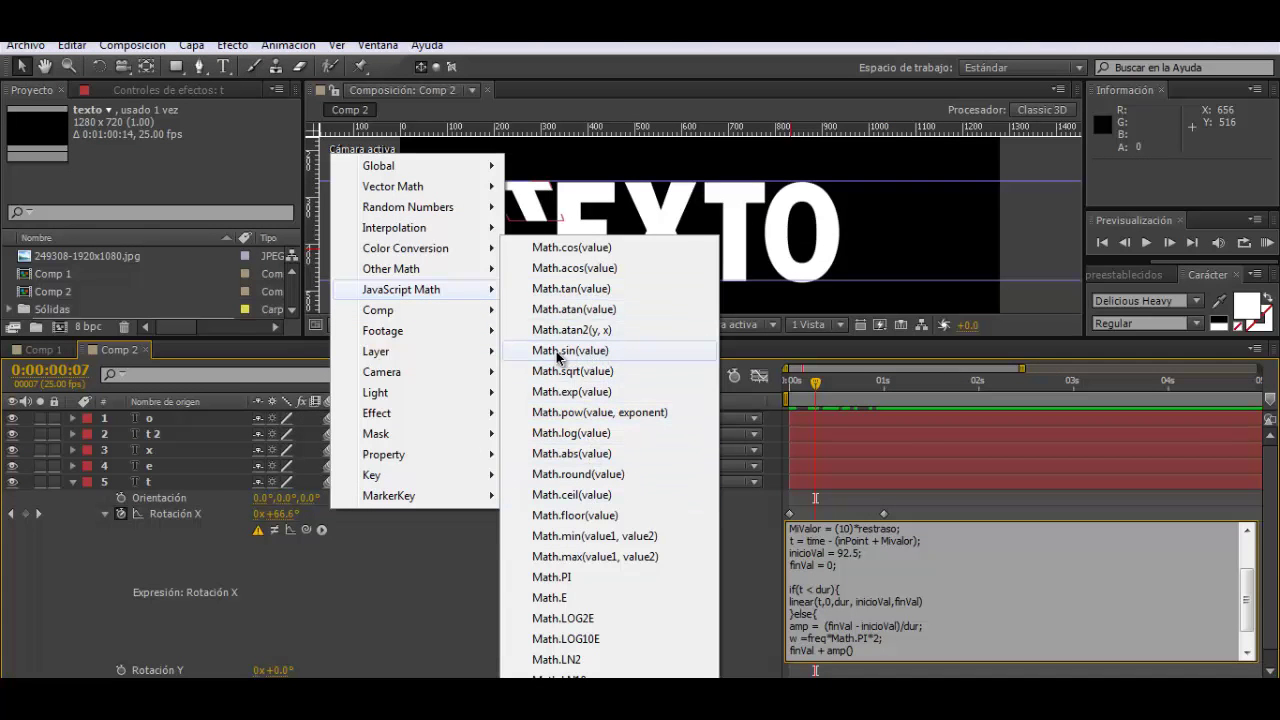
click(545, 357)
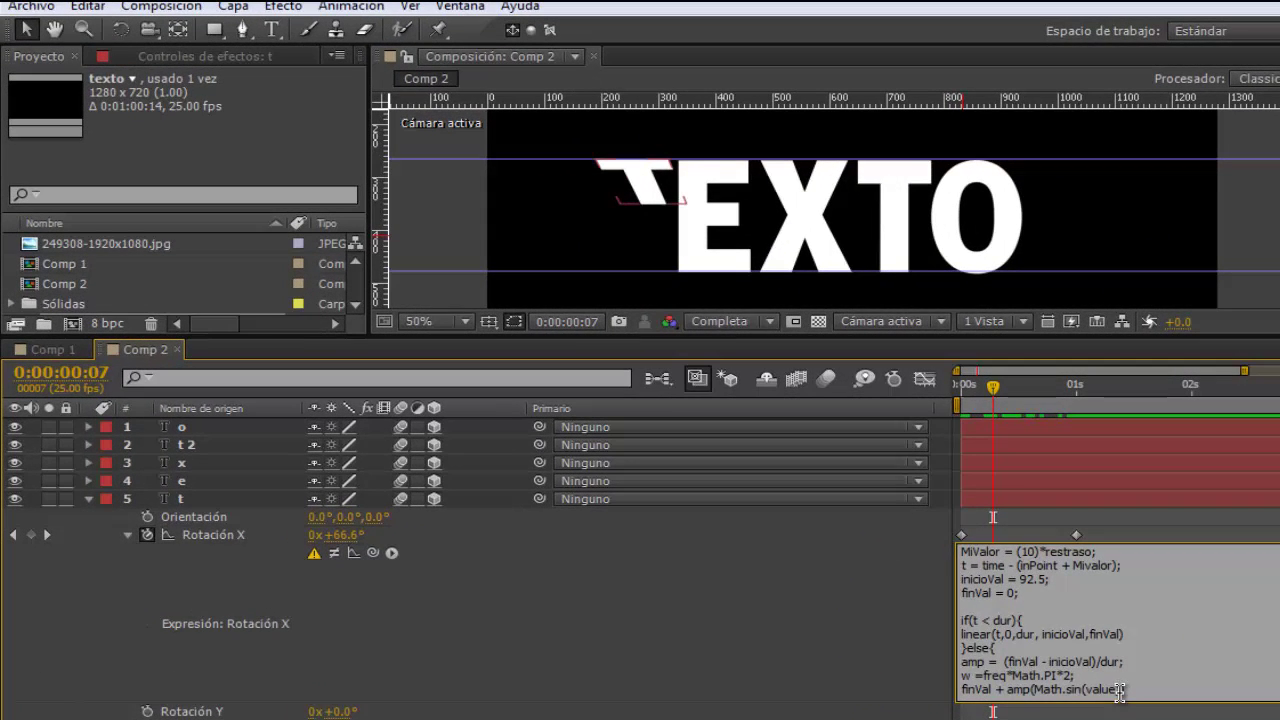
drag(1024, 671, 989, 671)
key(ctrl+a)
click(1120, 690)
key(BackSpace)
key(BackSpace)
key(BackSpace)
key(BackSpace)
key(BackSpace)
key(BackSpace)
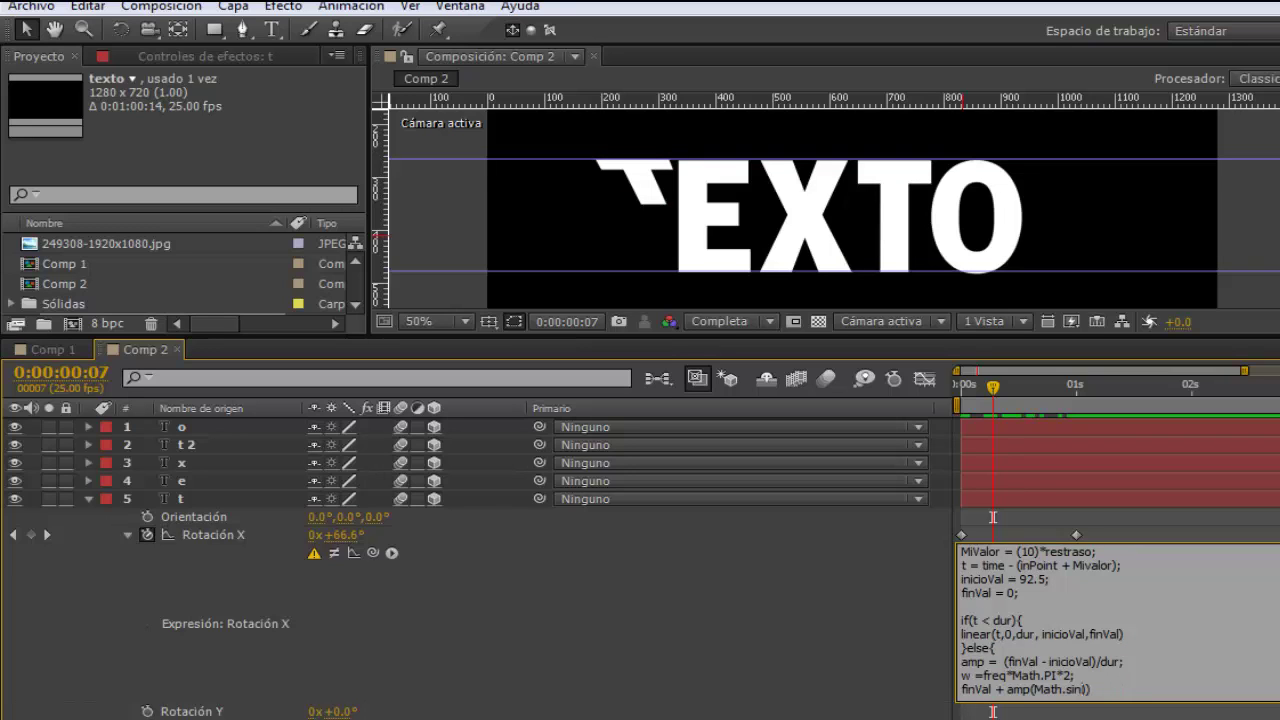
text((t)
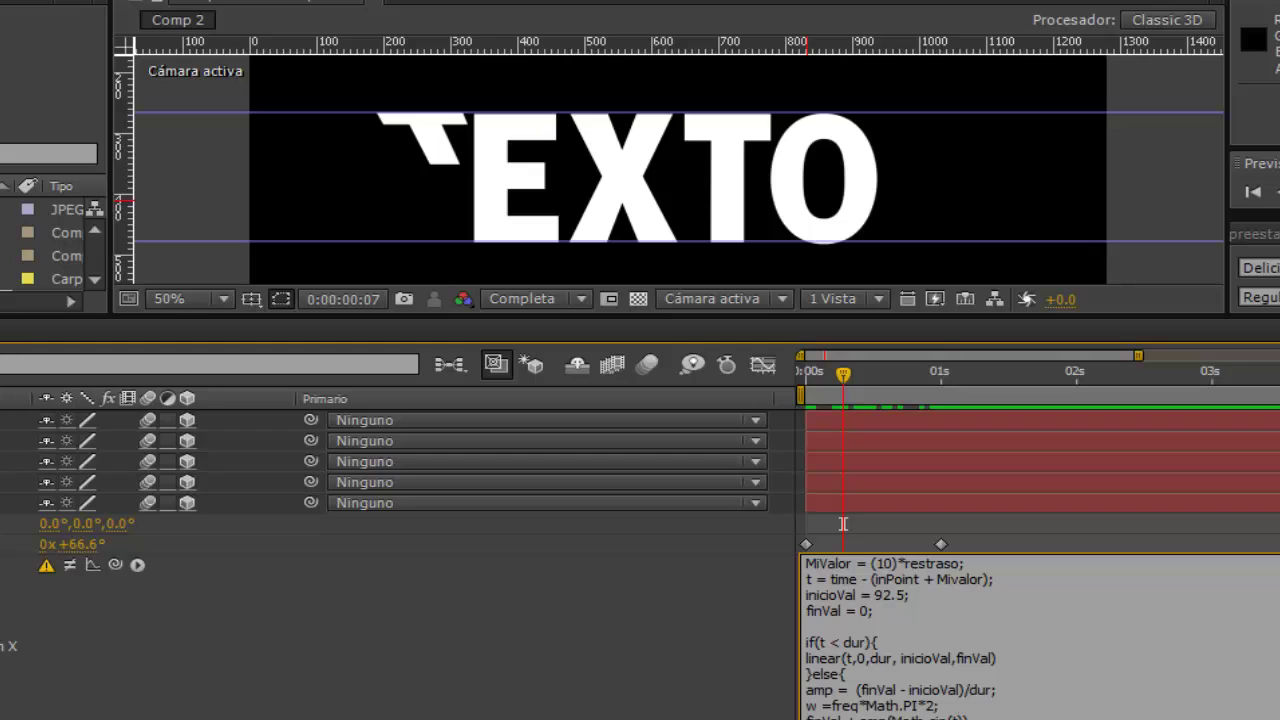
text(w*)
text(w)
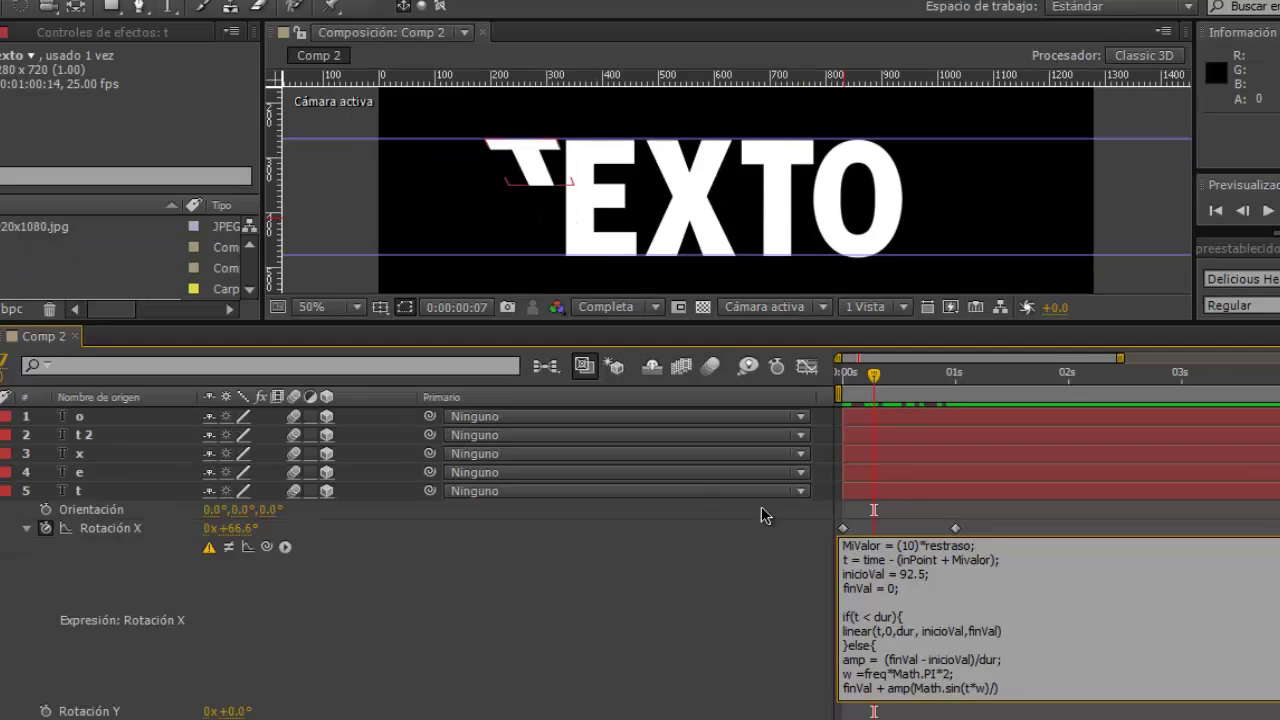
- Divide the sine by Math.exp(caida*t)/w and remove the extra semicolon at the line end
click(322, 529)
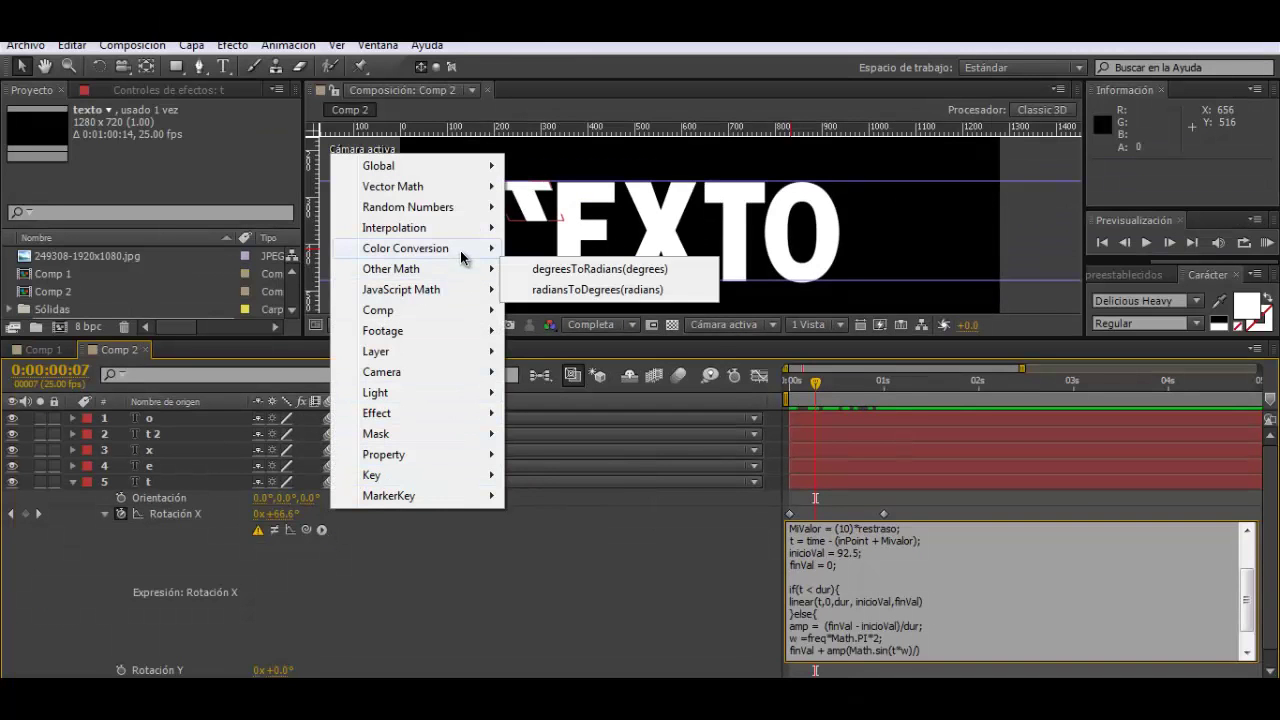
mouse_move(458, 292)
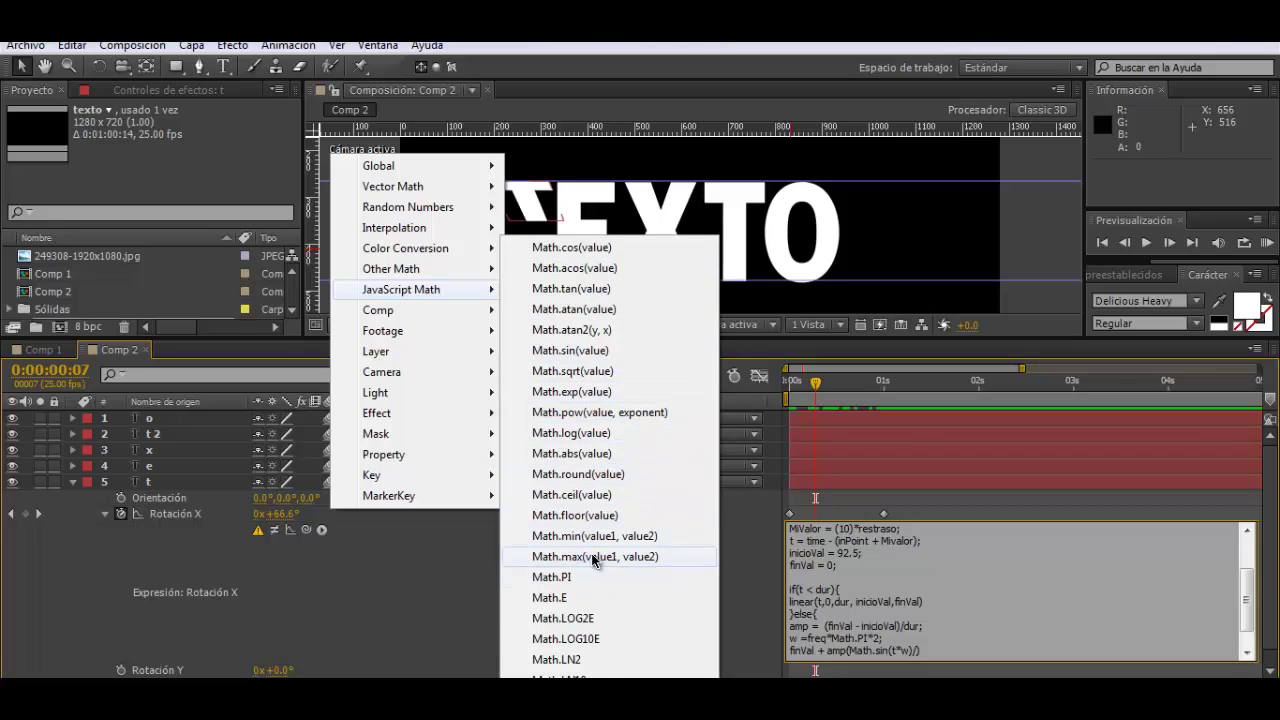
click(618, 392)
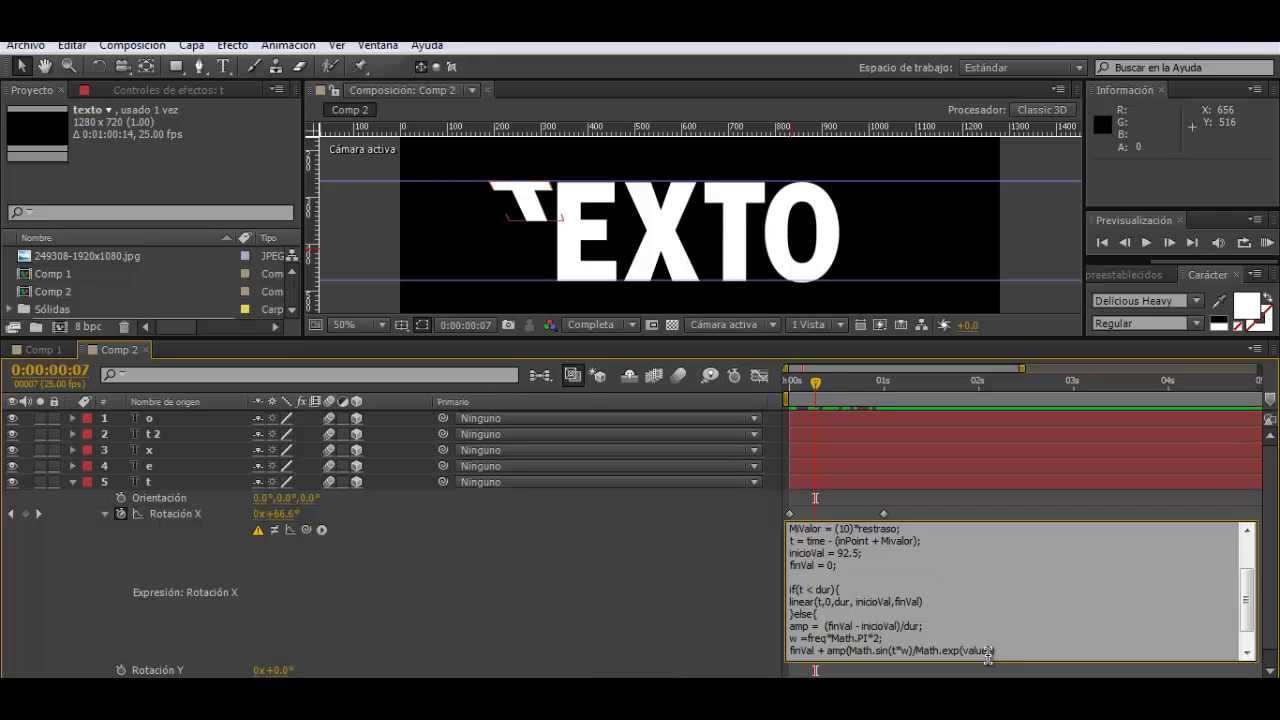
drag(990, 651, 962, 651)
text(cai)
text(dal)
text(*t)
text( w)
text(;)
scroll(1246, 630, down, 2)
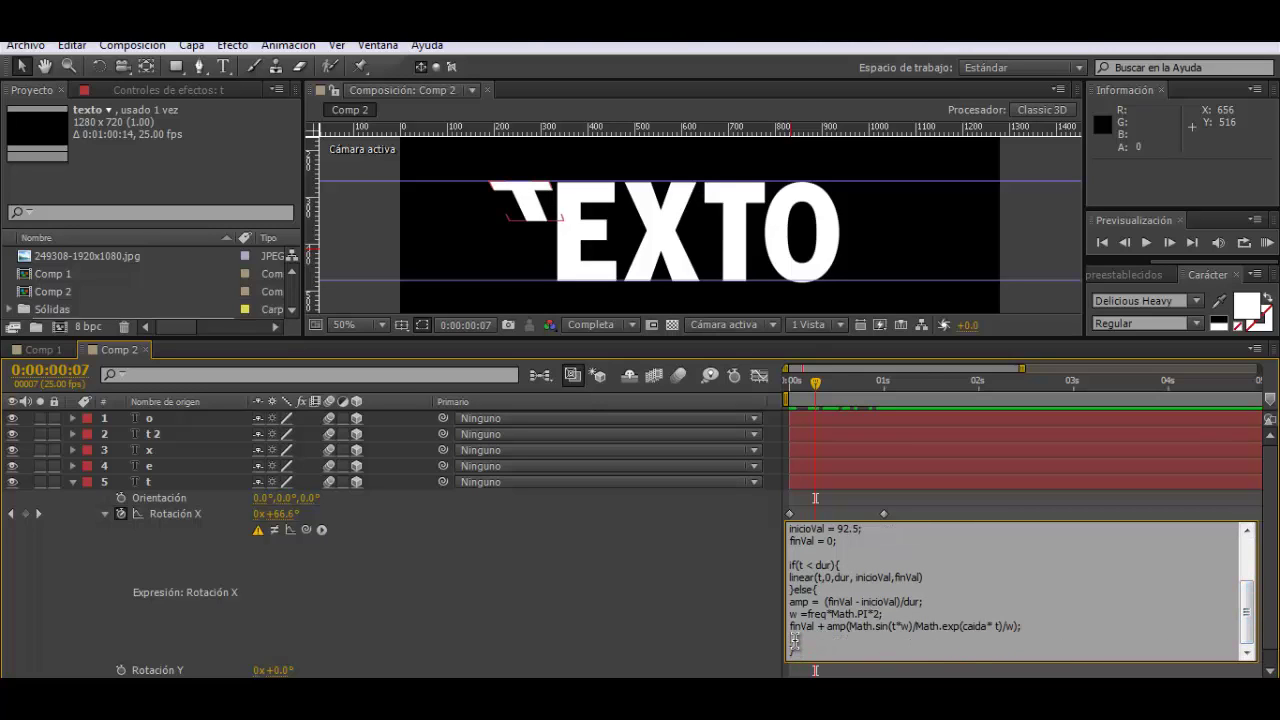
key(BackSpace)
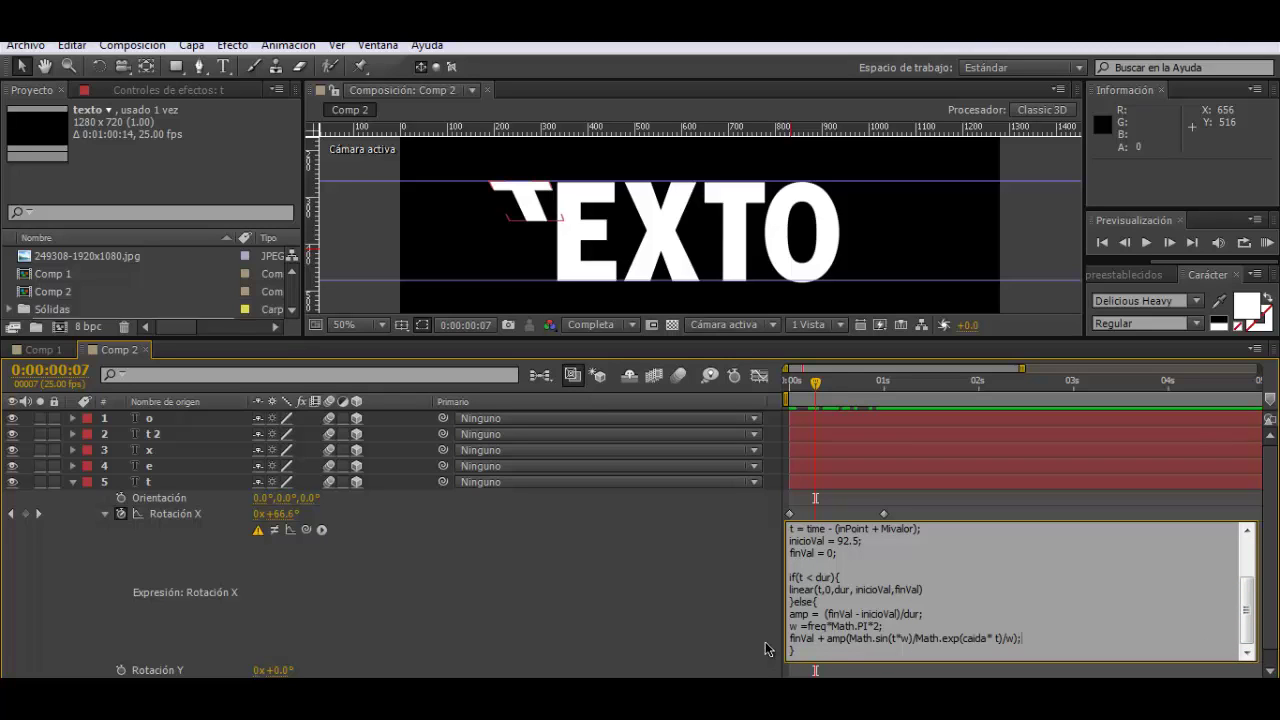
- Apply the expression, dismiss the error, and correct Mivalor to MiValor
click(765, 649)
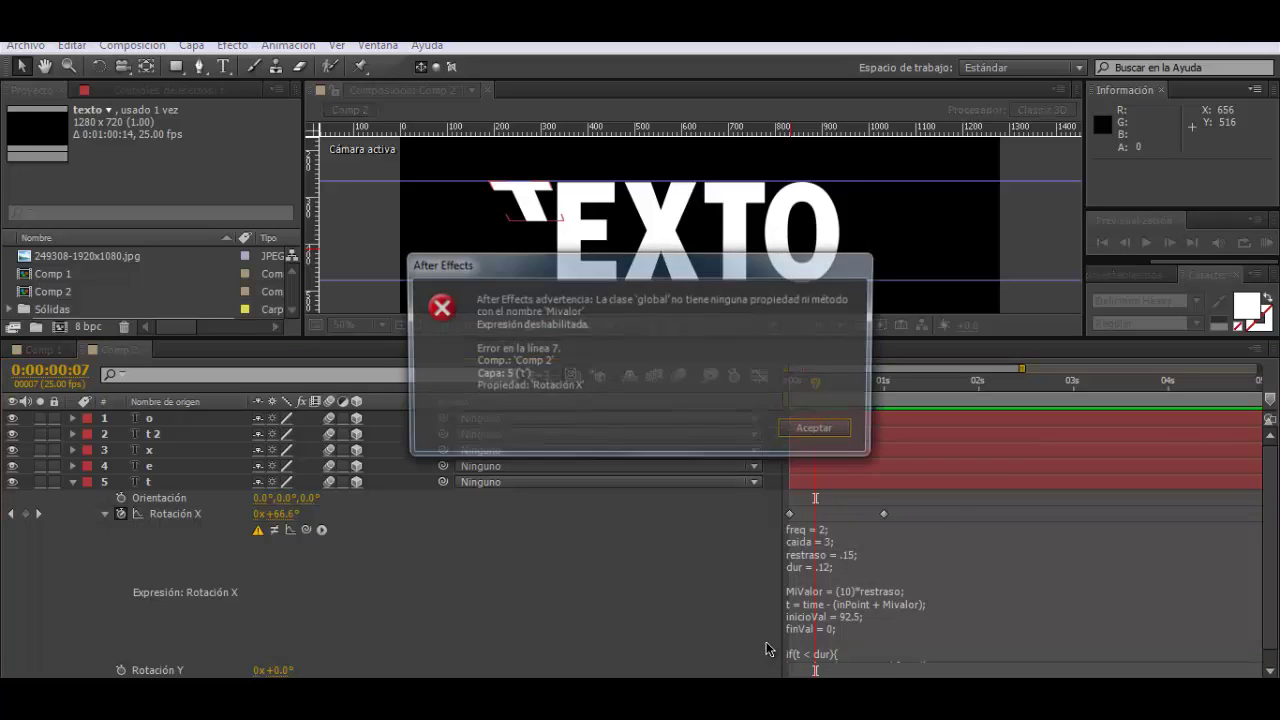
click(800, 432)
click(818, 590)
click(818, 590)
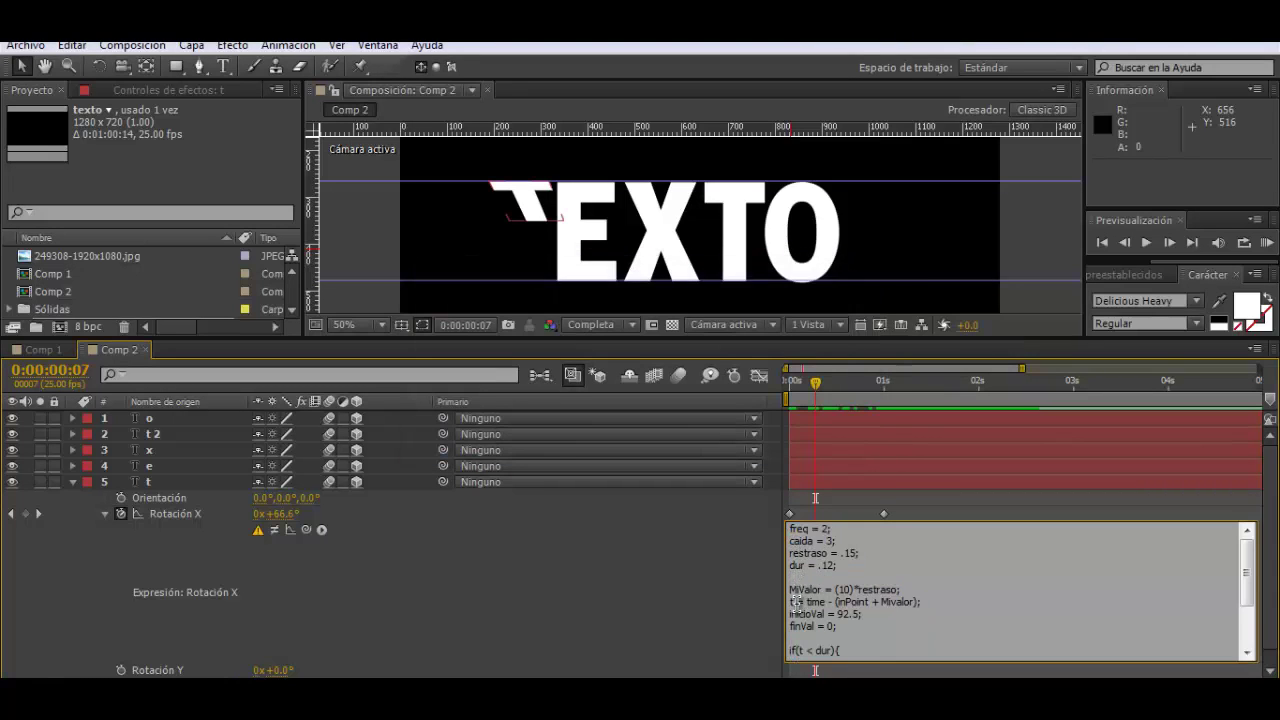
drag(890, 602, 897, 602)
text(V)
click(756, 580)
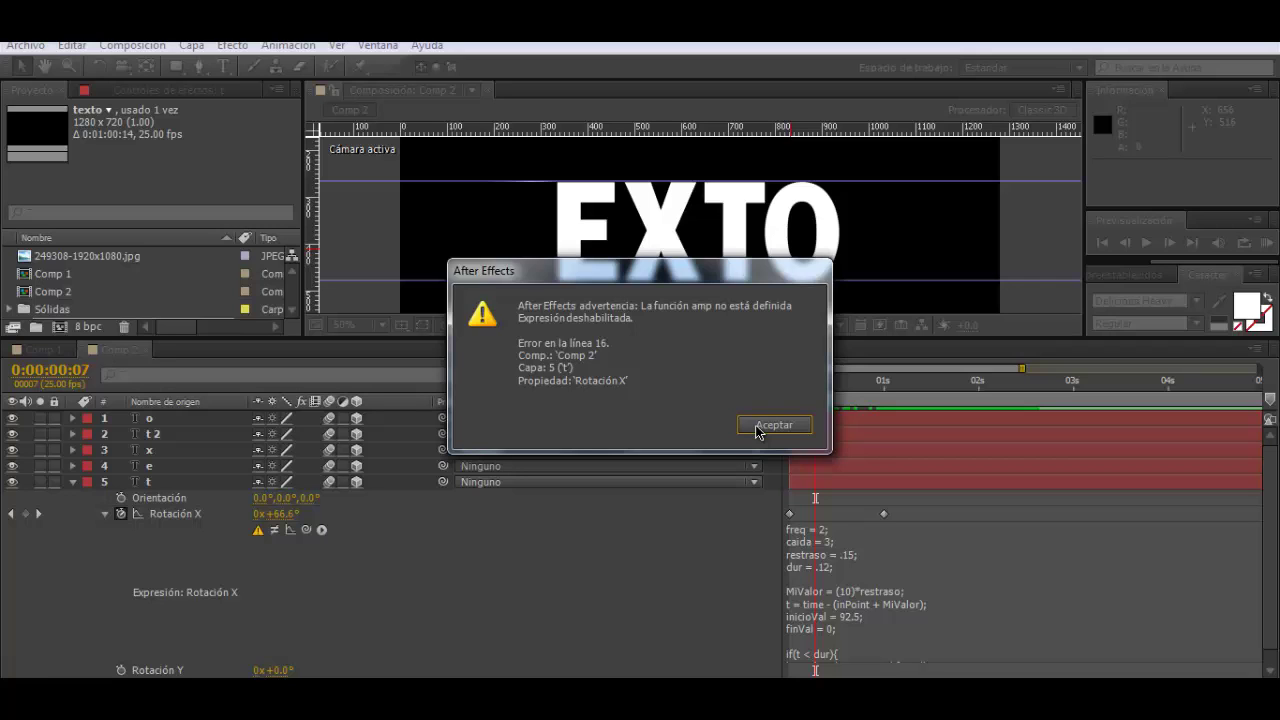
- Dismiss the undefined amp warning and add * after amp so Rotation X evaluates to 92.5°
click(758, 428)
click(908, 591)
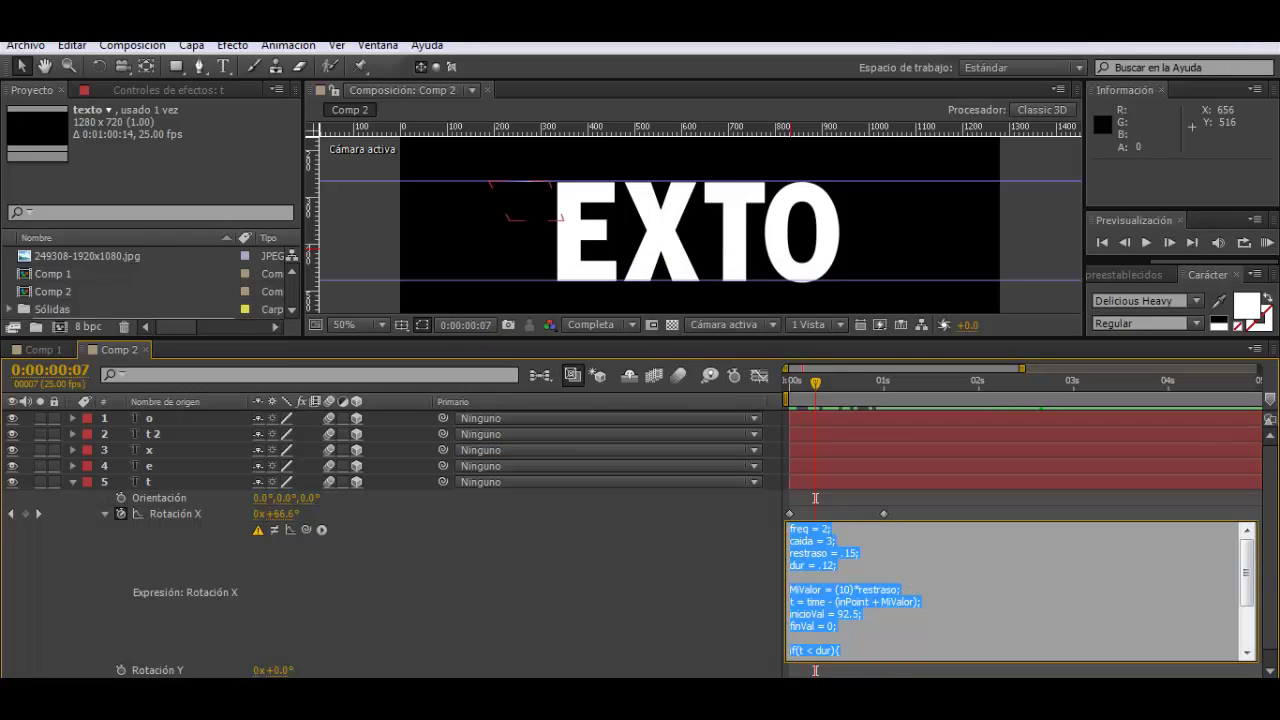
mouse_move(1246, 566)
mouse_down()
mouse_move(1245, 598)
mouse_move(1245, 560)
mouse_up()
click(845, 652)
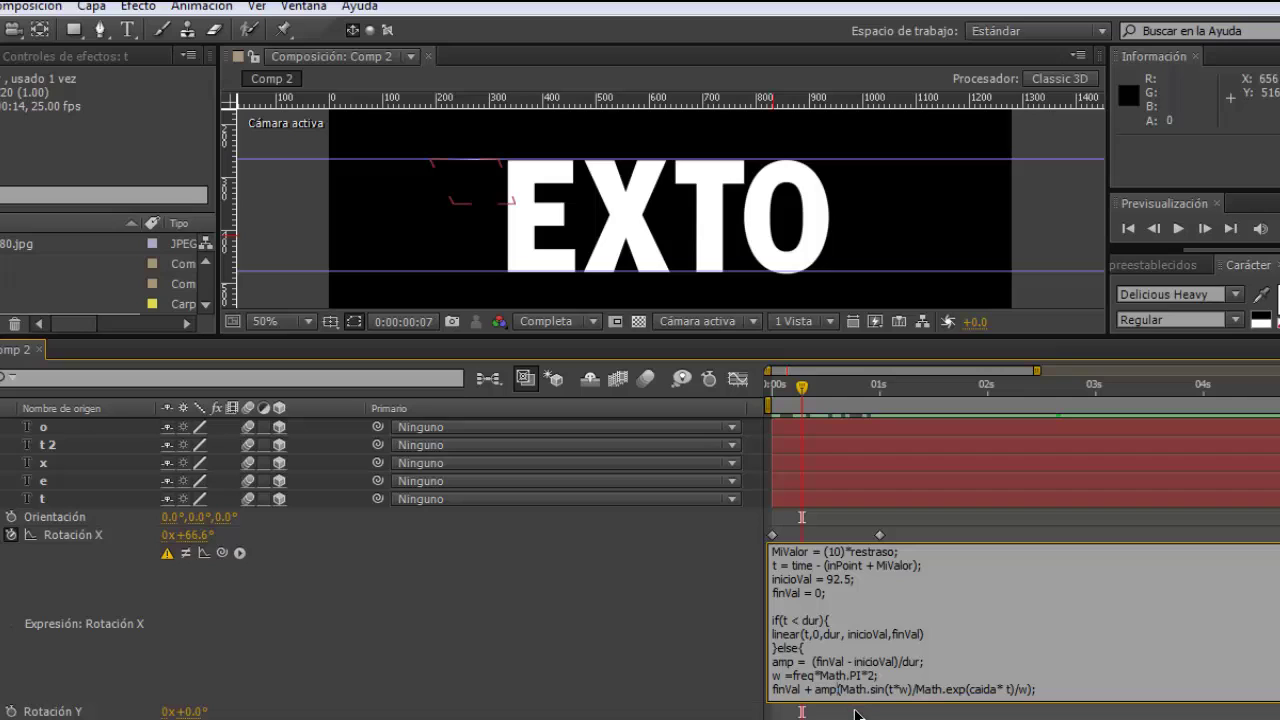
text(*)
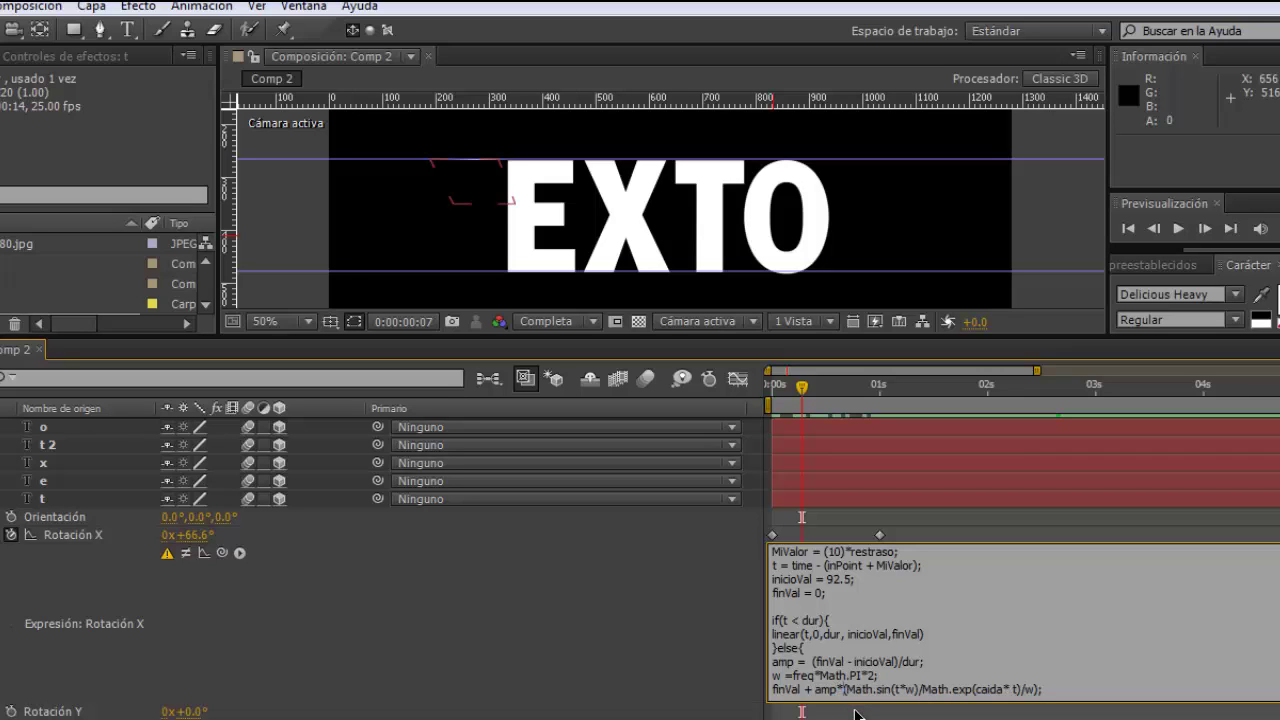
click(722, 636)
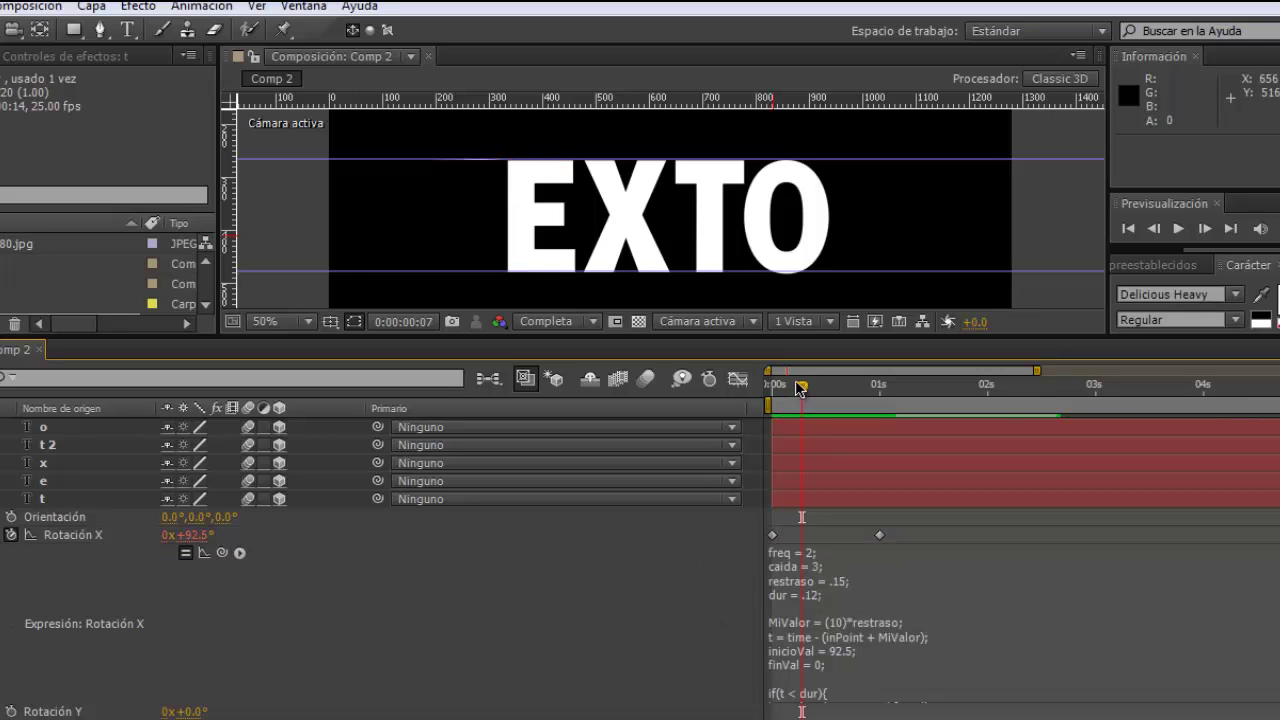
- Move layer t's Rotación X keyframe to about one second, then return to start and collapse the layer
mouse_move(781, 388)
mouse_down()
mouse_move(886, 383)
mouse_move(771, 508)
mouse_up()
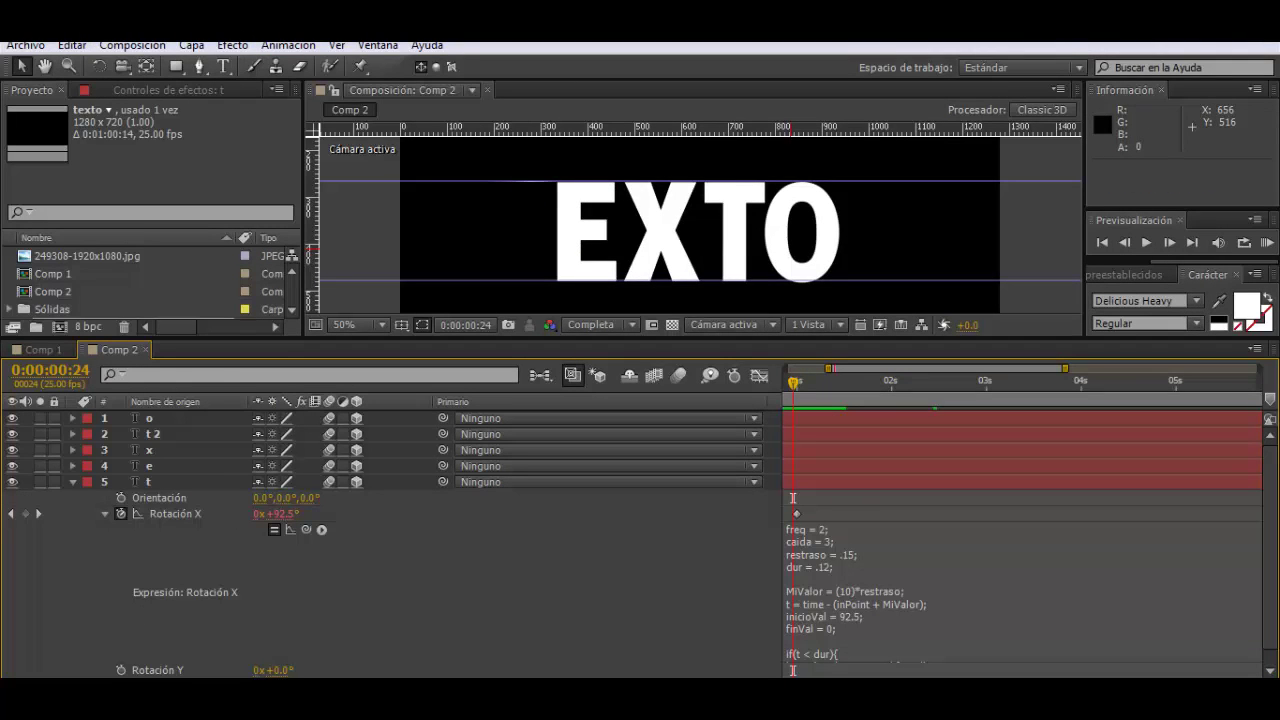
drag(1064, 368, 1260, 368)
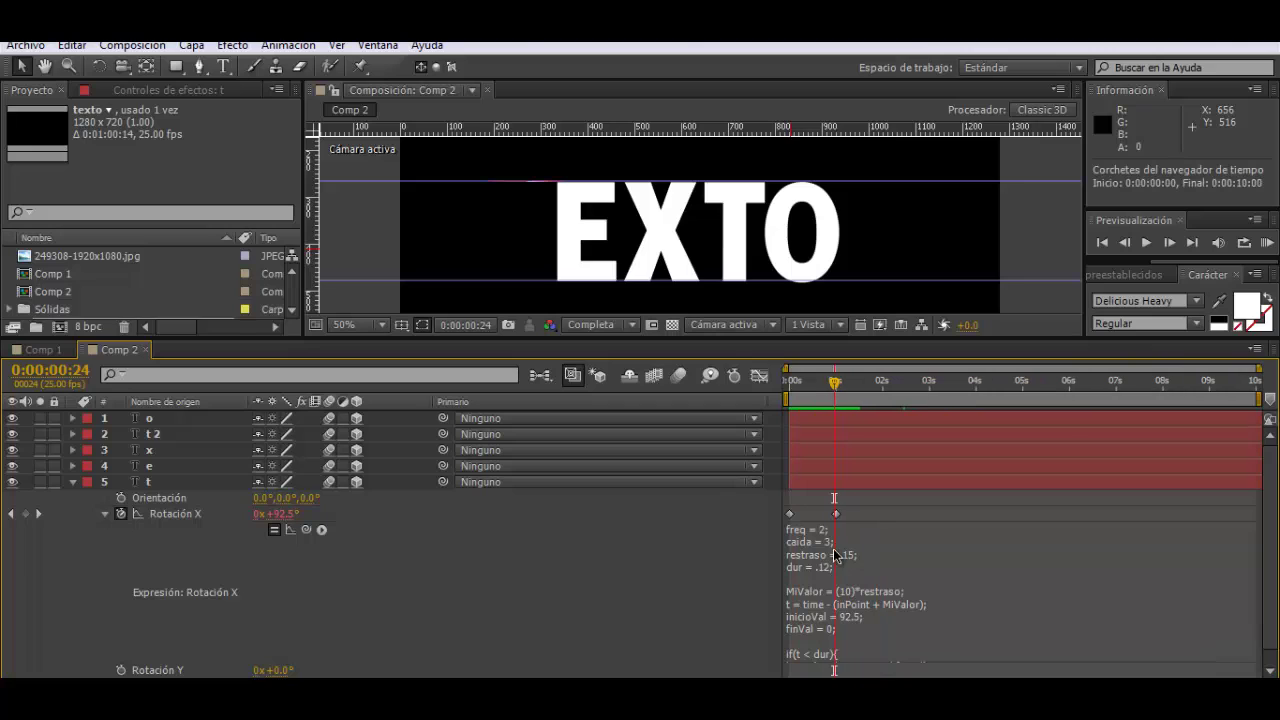
click(856, 482)
drag(790, 514, 834, 514)
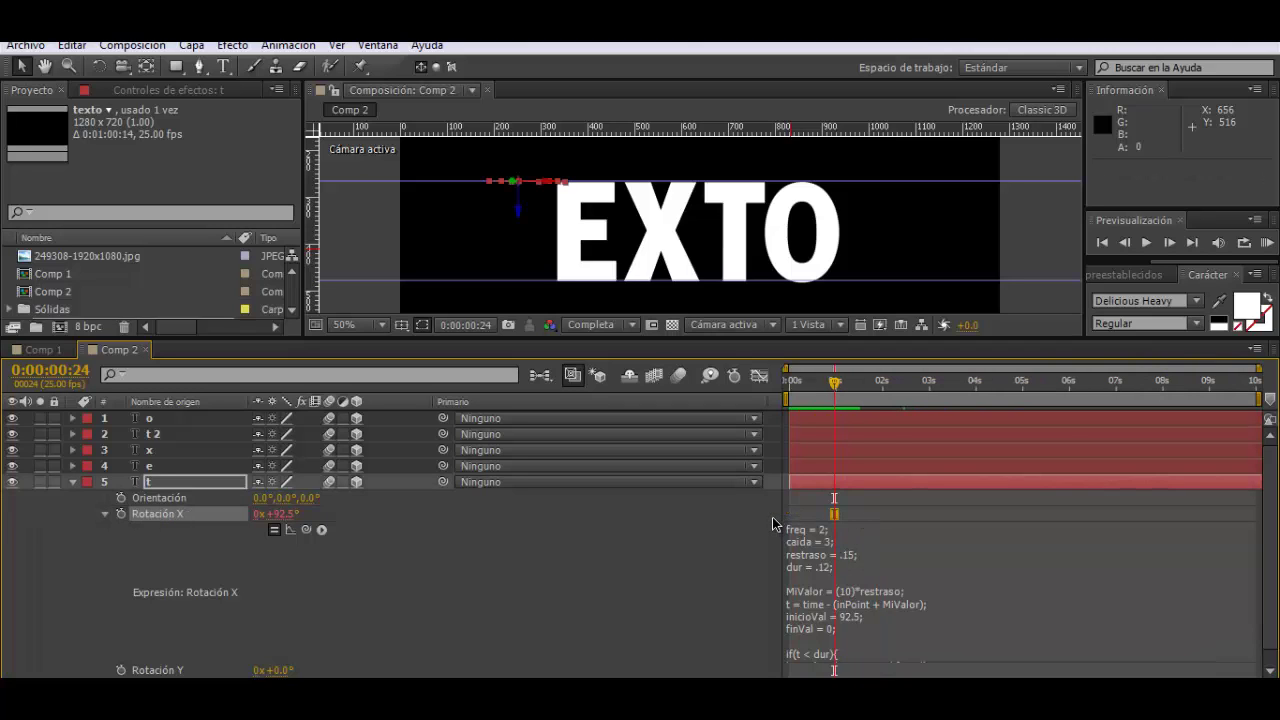
key(Home)
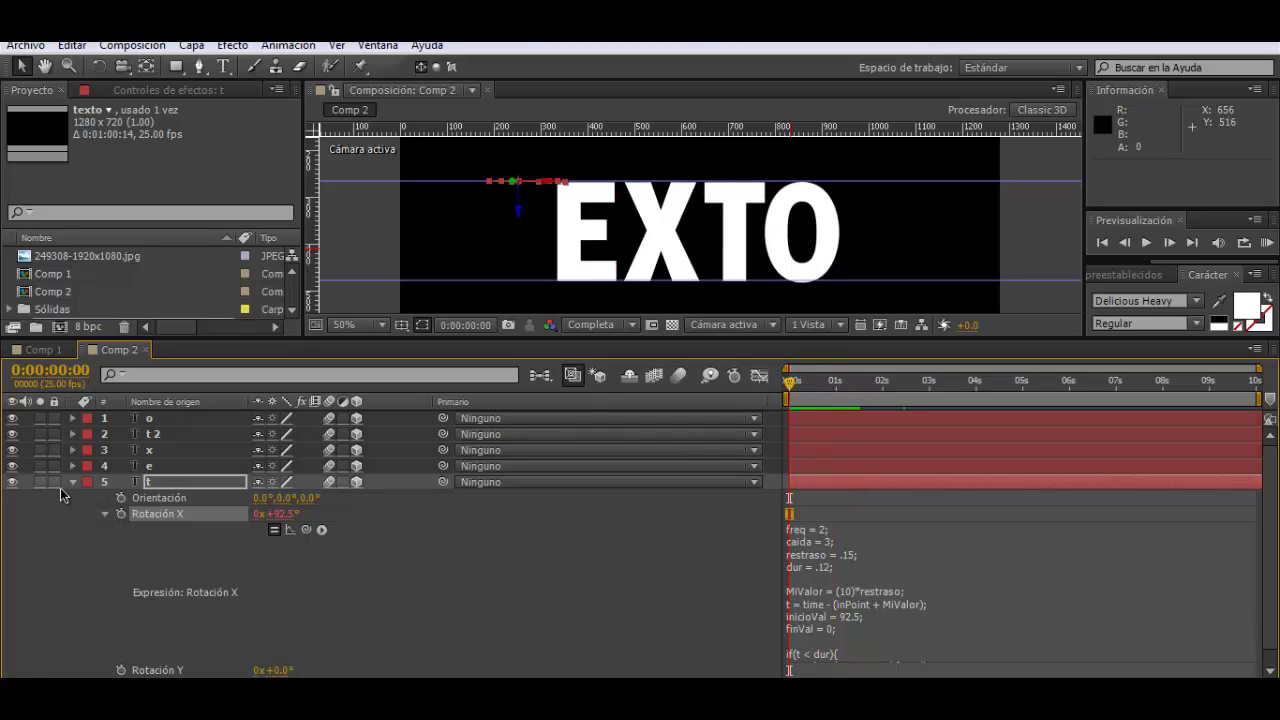
click(72, 482)
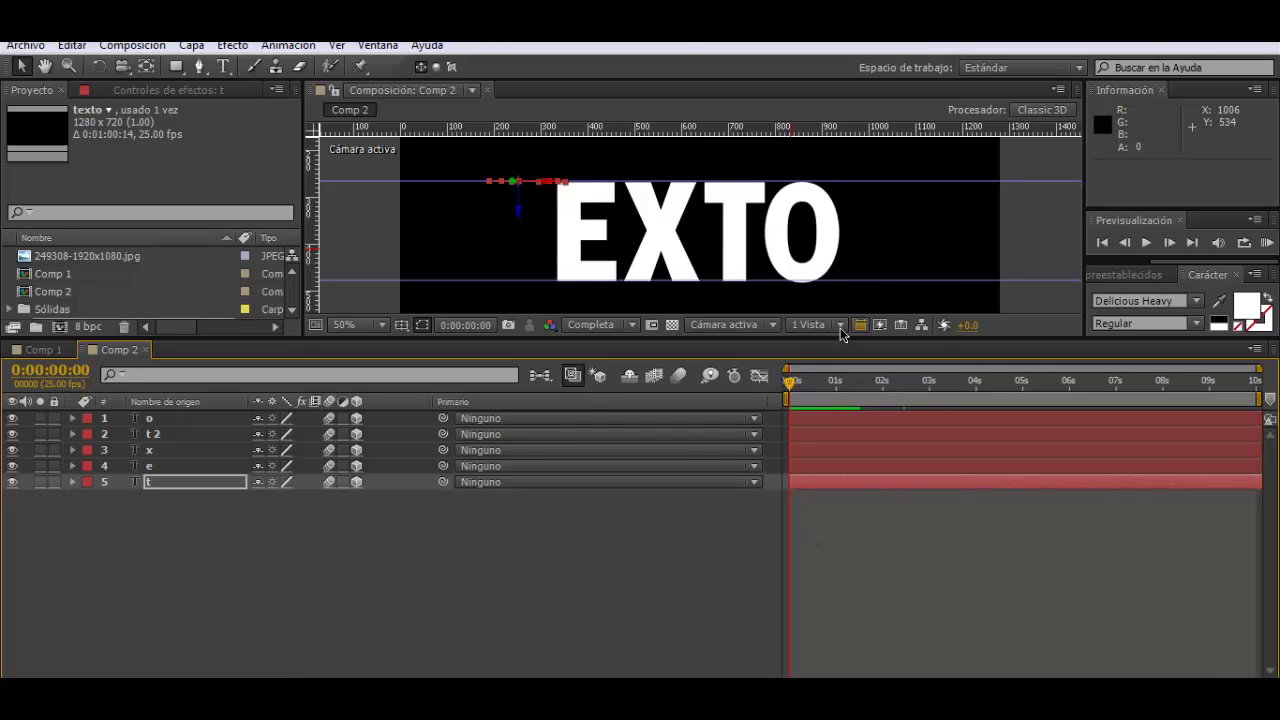
- Check the flip, undo the keyframe move, and paste the bounce expression onto layer t's Rotación X
click(796, 384)
mouse_move(822, 391)
mouse_down()
mouse_move(910, 388)
mouse_move(878, 385)
mouse_up()
key(ctrl+z)
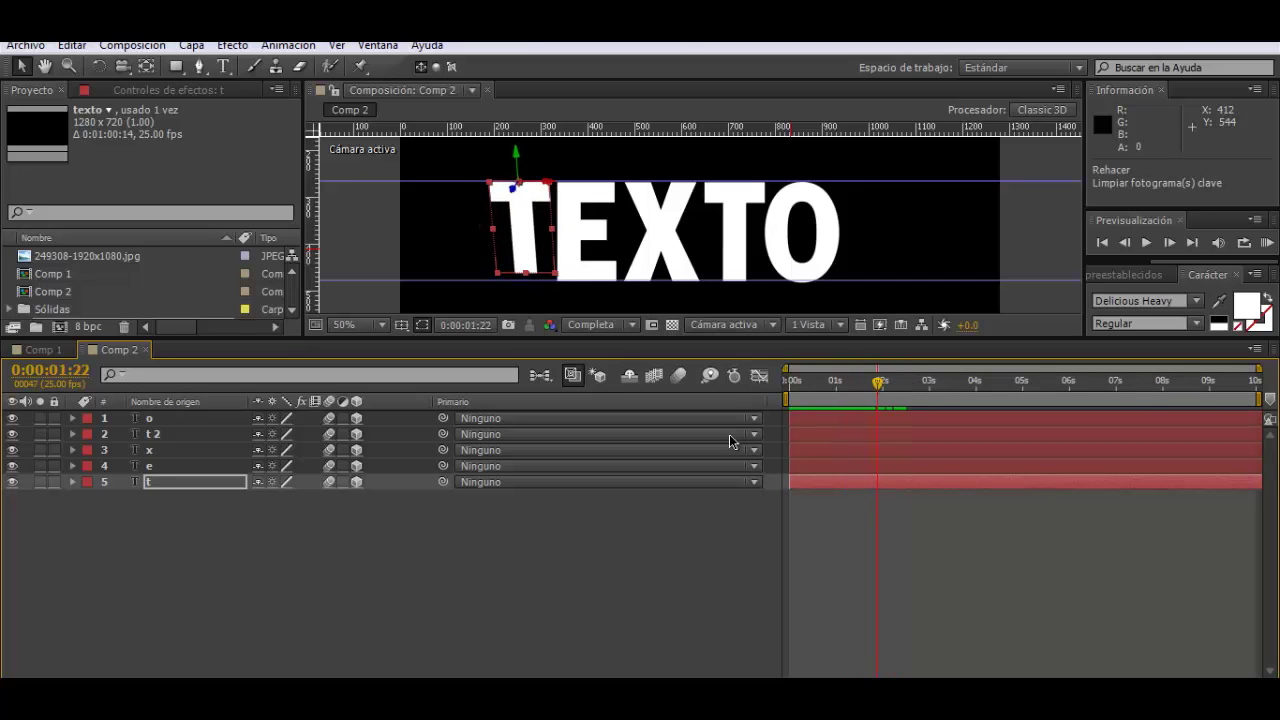
key(r)
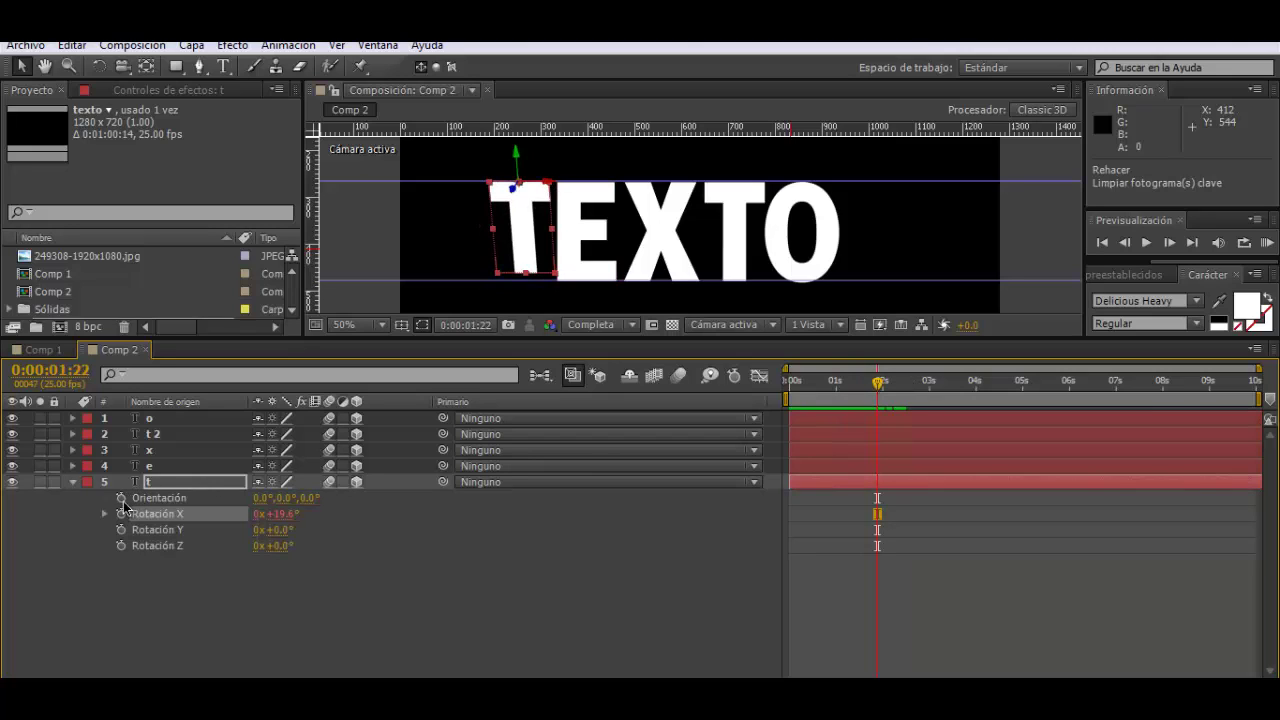
key(ctrl+v)
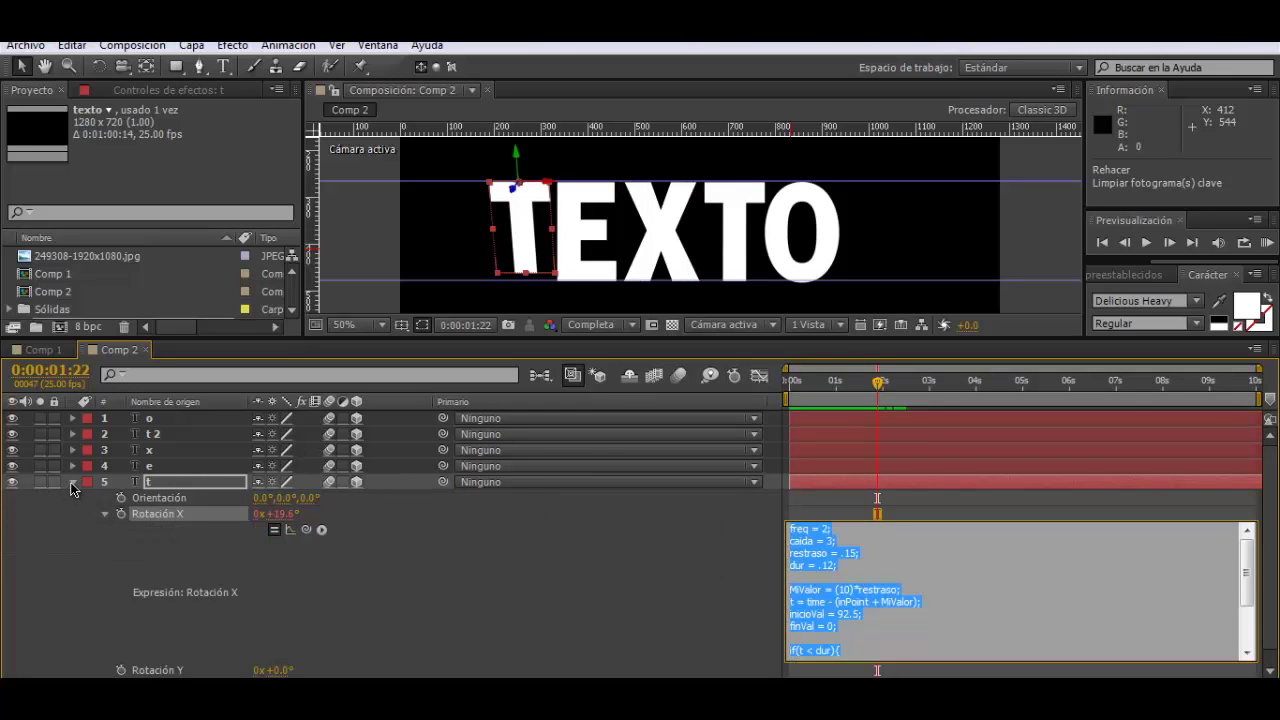
click(75, 481)
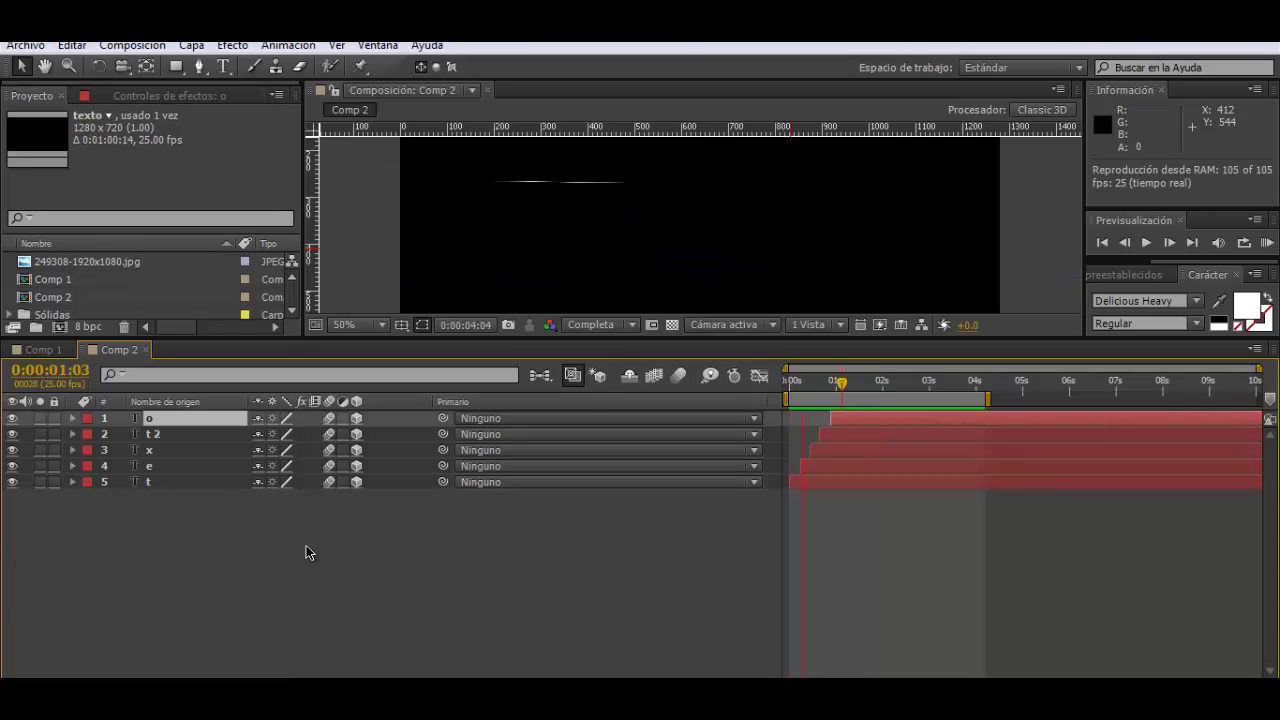
- Play back Comp 2 to watch the five TEXTO letters flip in, glancing at the browser
key(space)
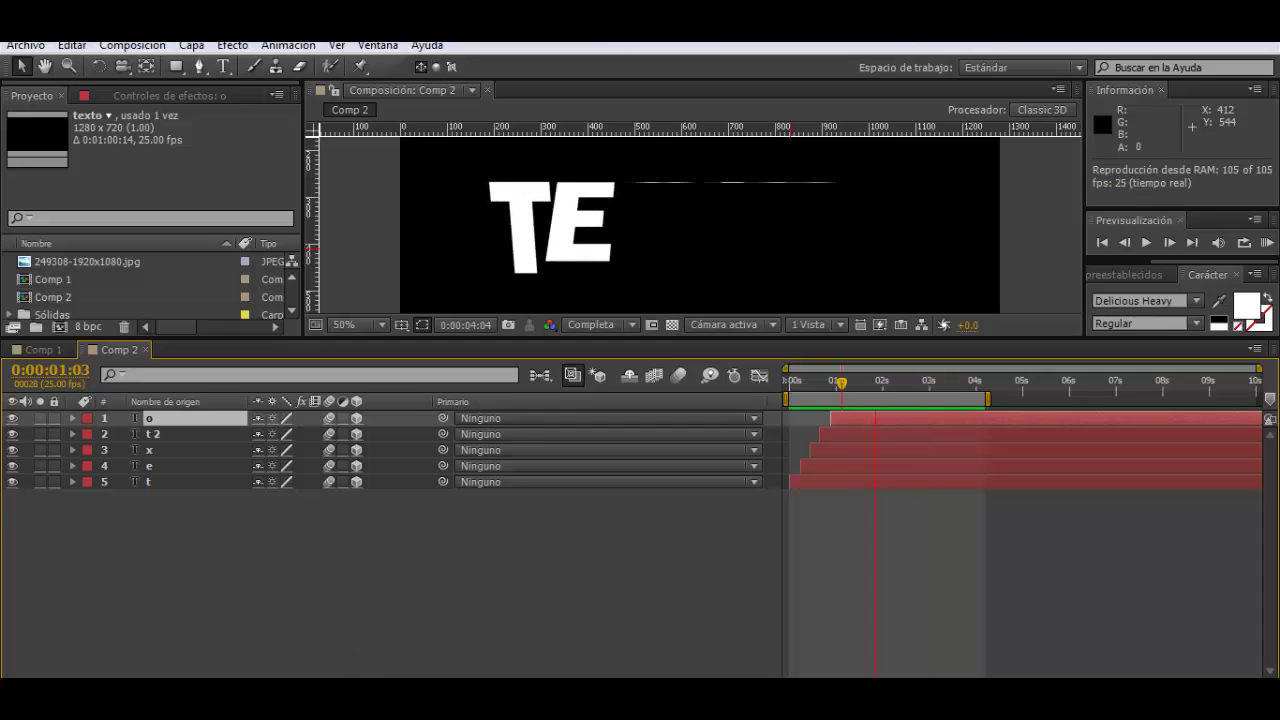
mouse_move(257, 700)
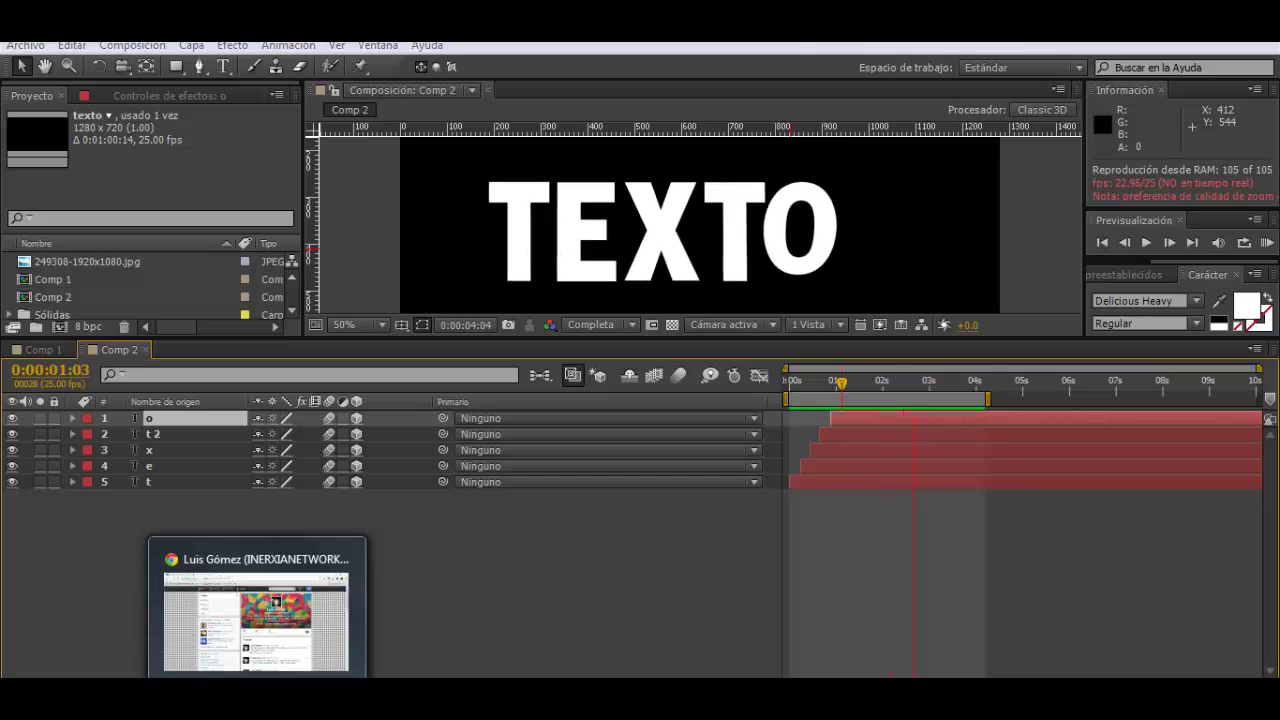
click(257, 610)
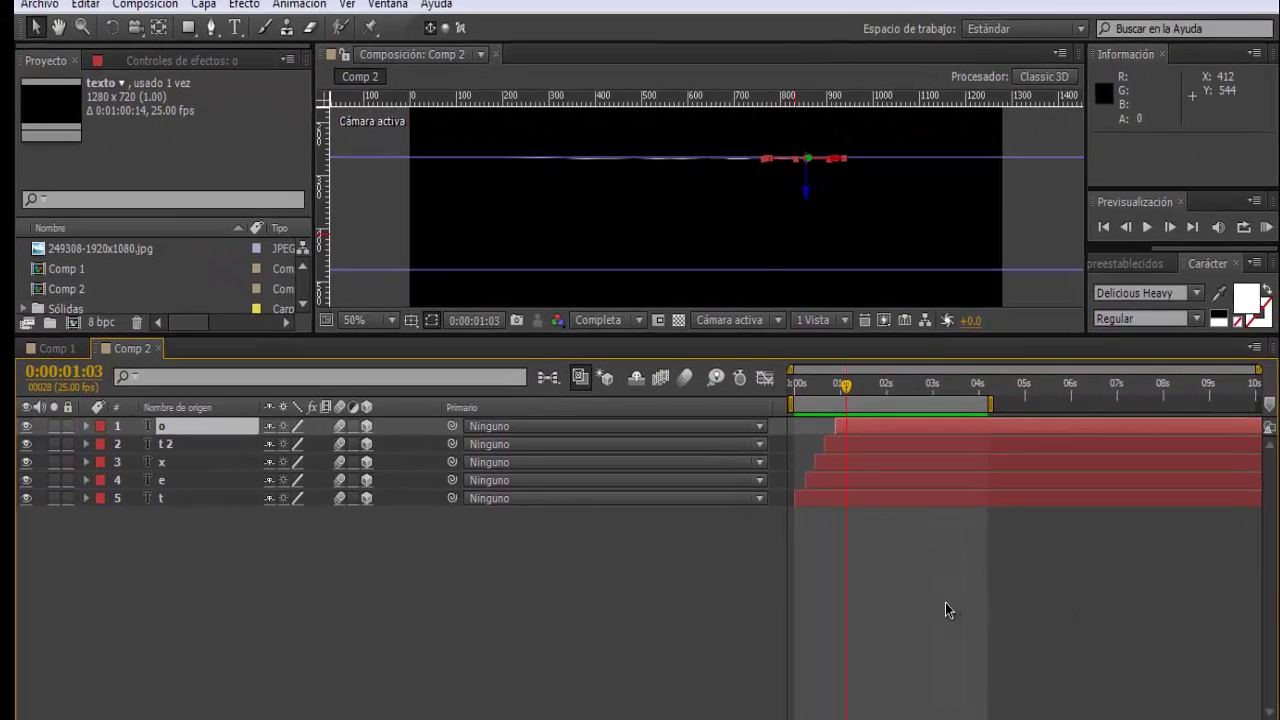
click(935, 610)
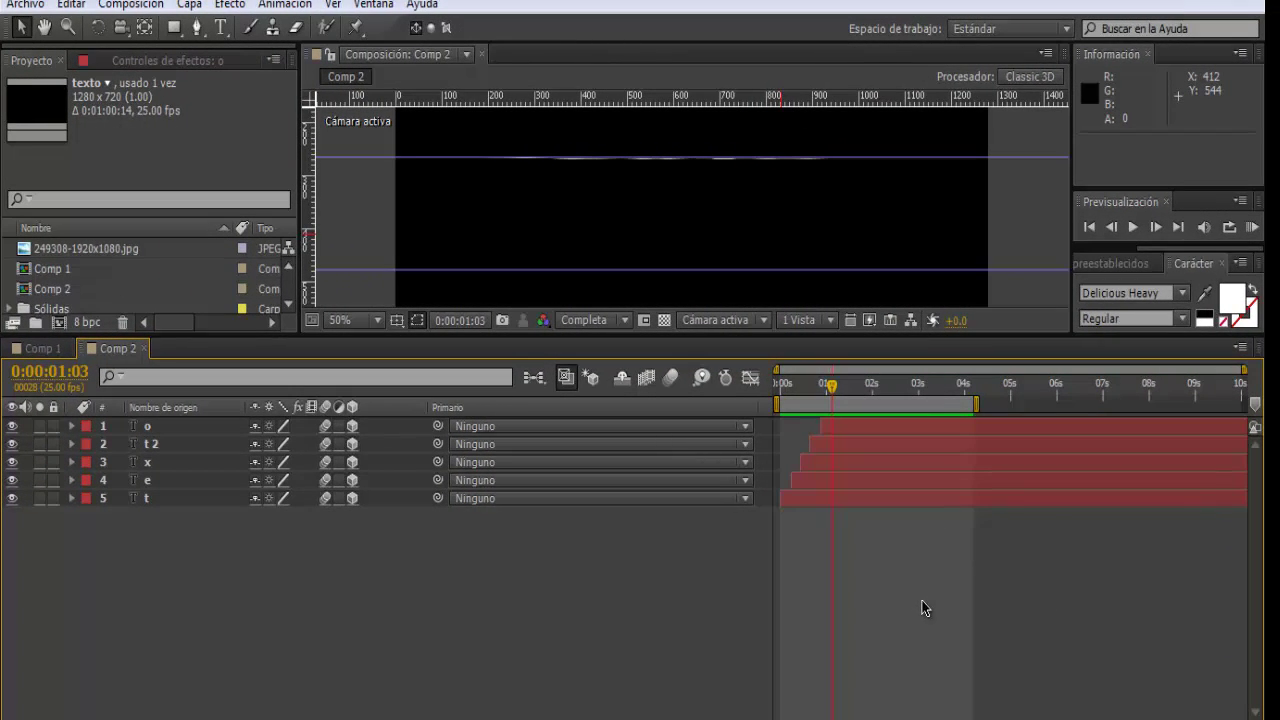